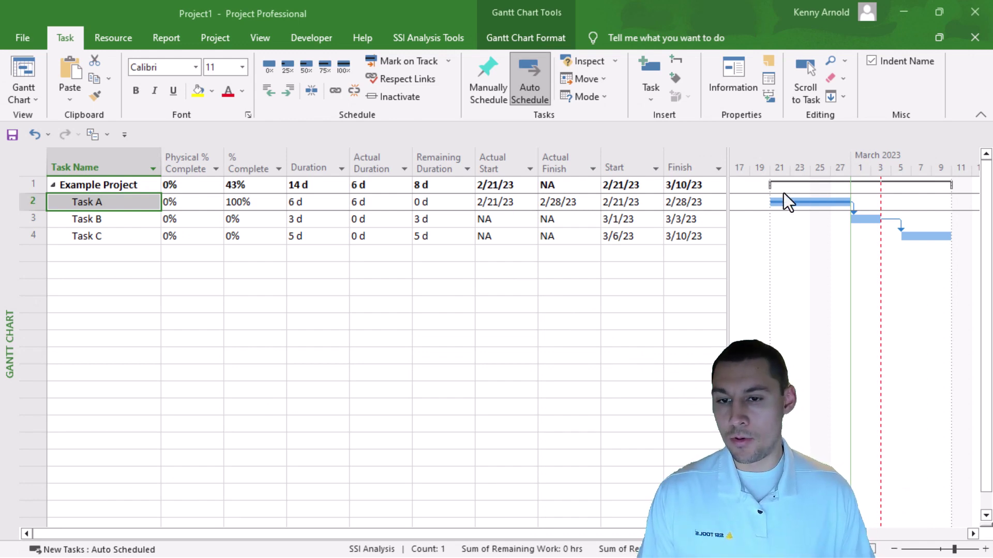
Examine the rows of Tasks A, B and C and the actual duration, remaining duration, actual date and percent-complete columns.
click(32, 203)
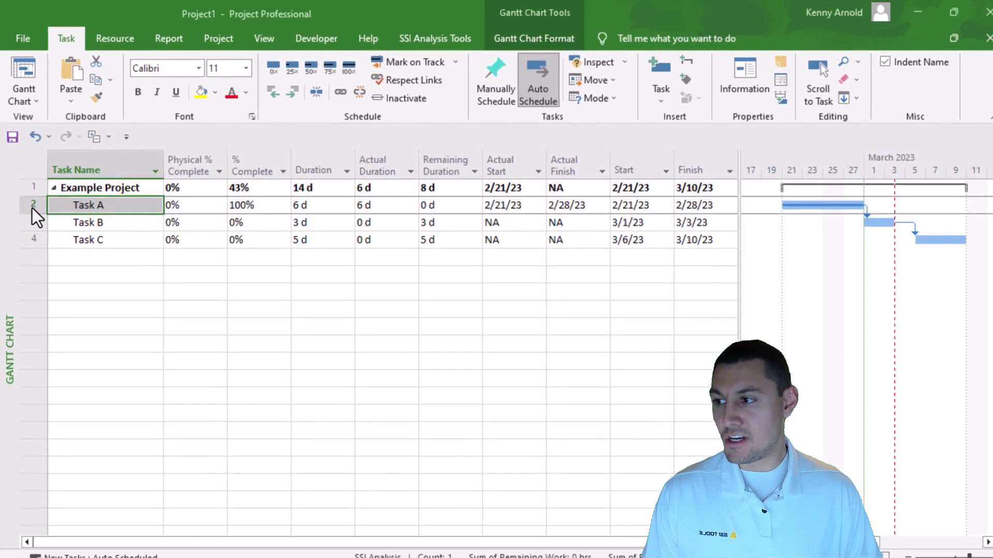
click(30, 219)
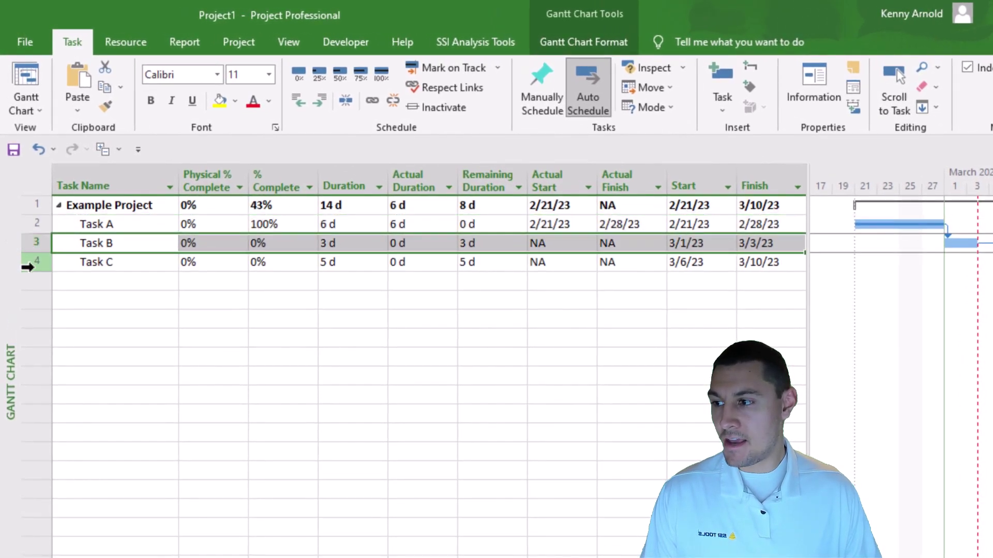
click(26, 264)
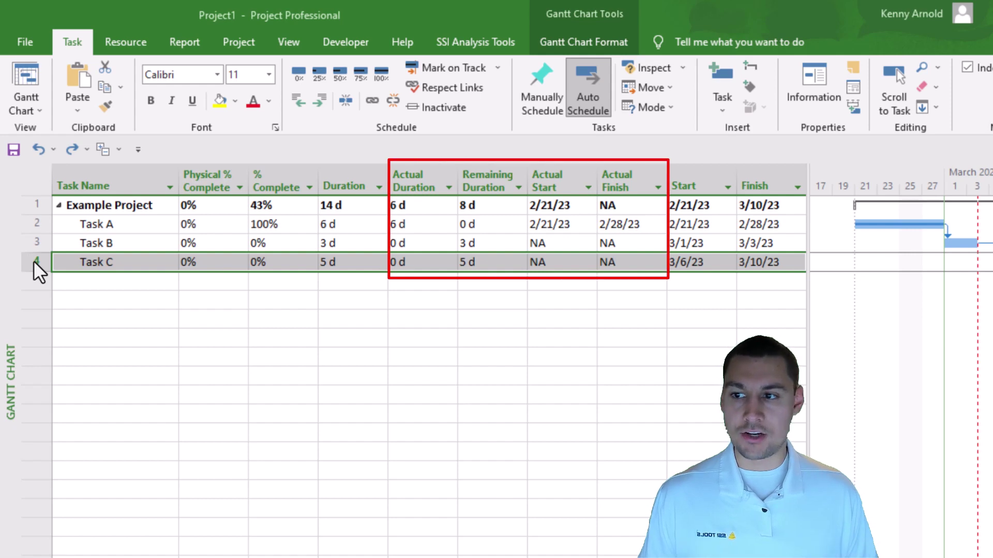
click(571, 178)
click(623, 176)
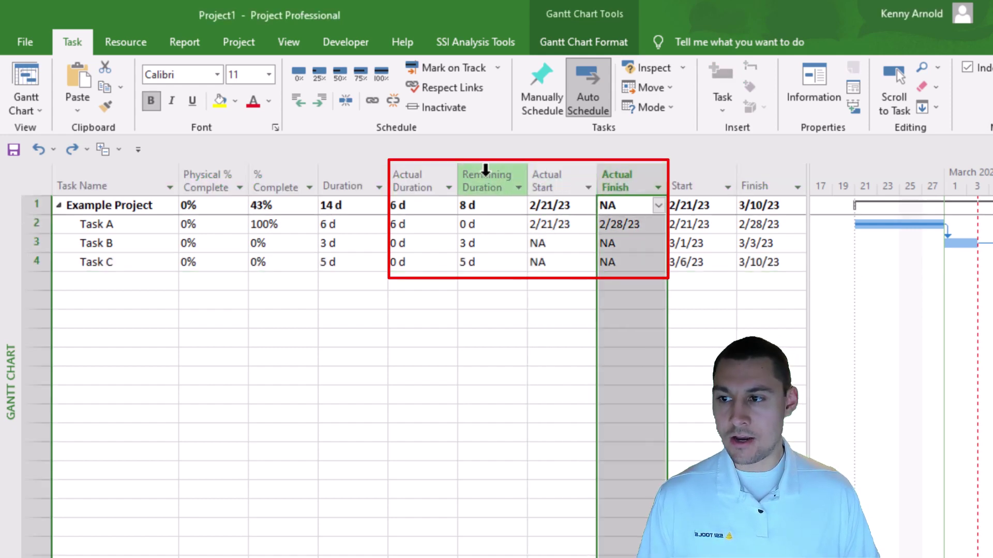
click(485, 177)
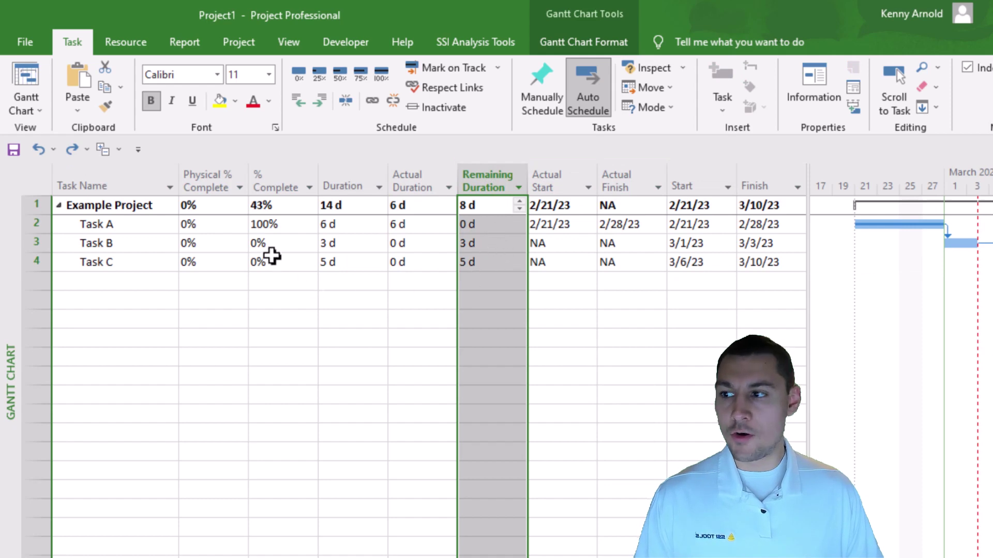
click(231, 175)
shift+click(282, 177)
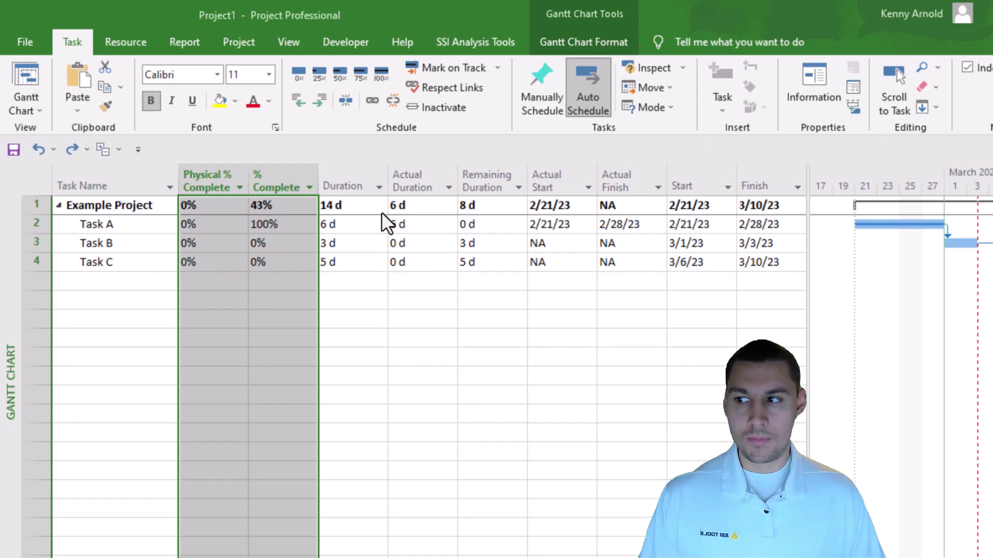
click(279, 179)
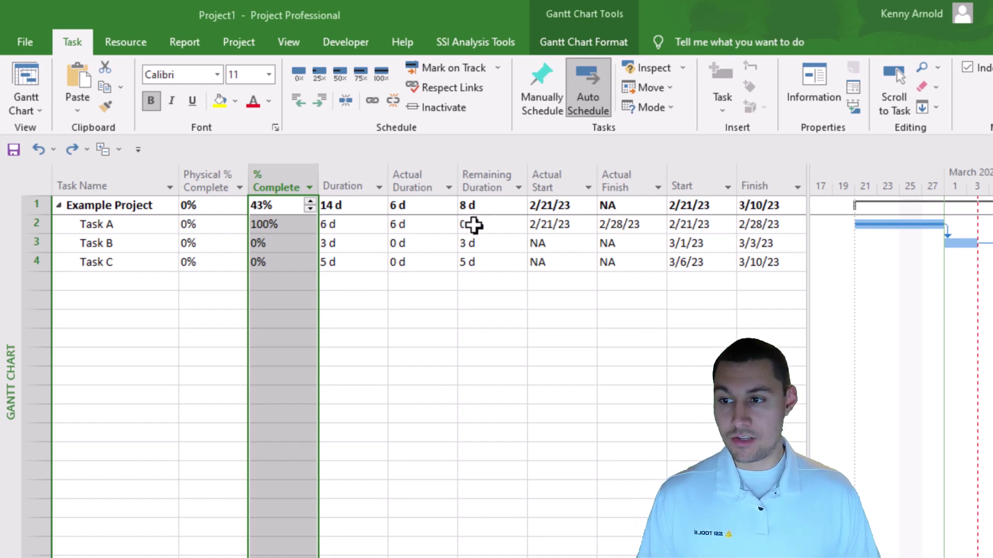
click(550, 184)
click(630, 165)
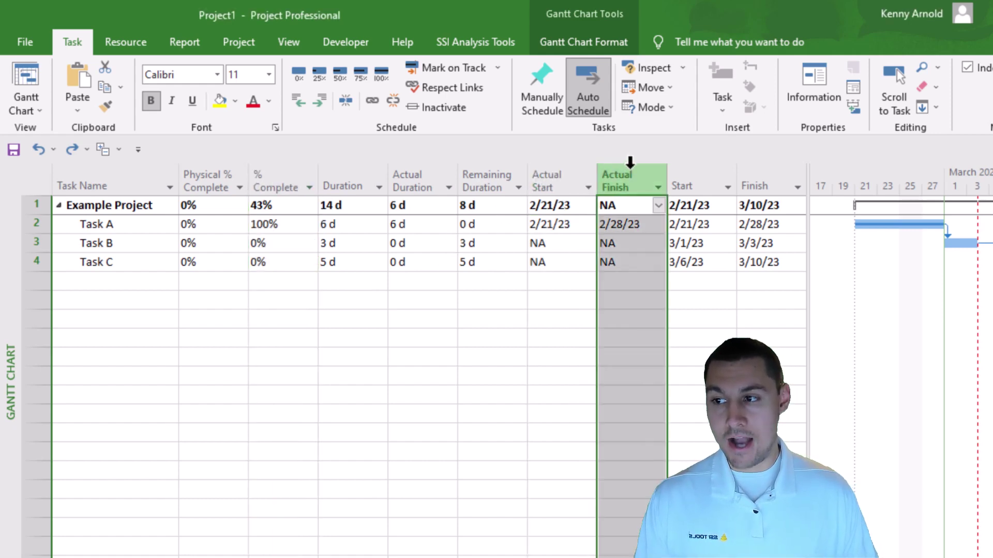
click(408, 177)
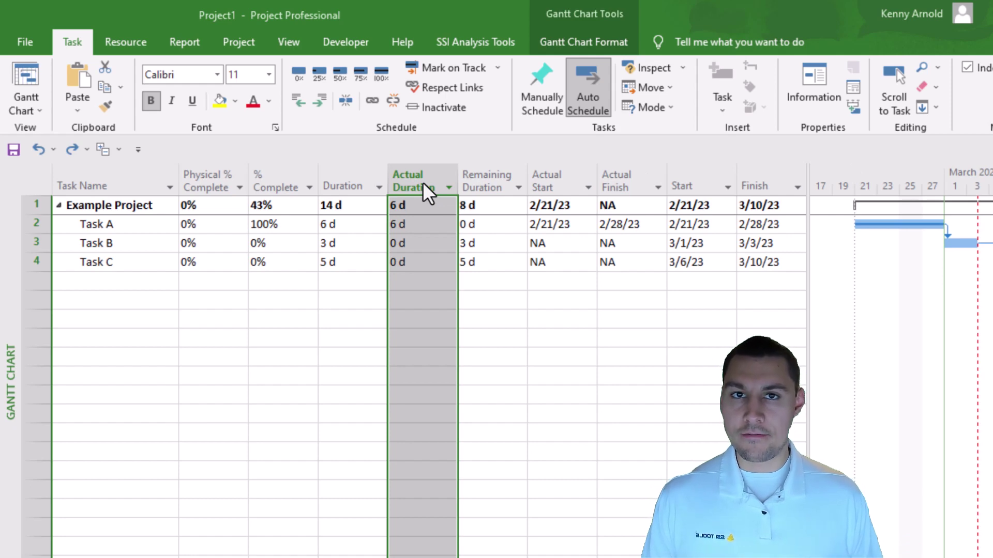
click(288, 178)
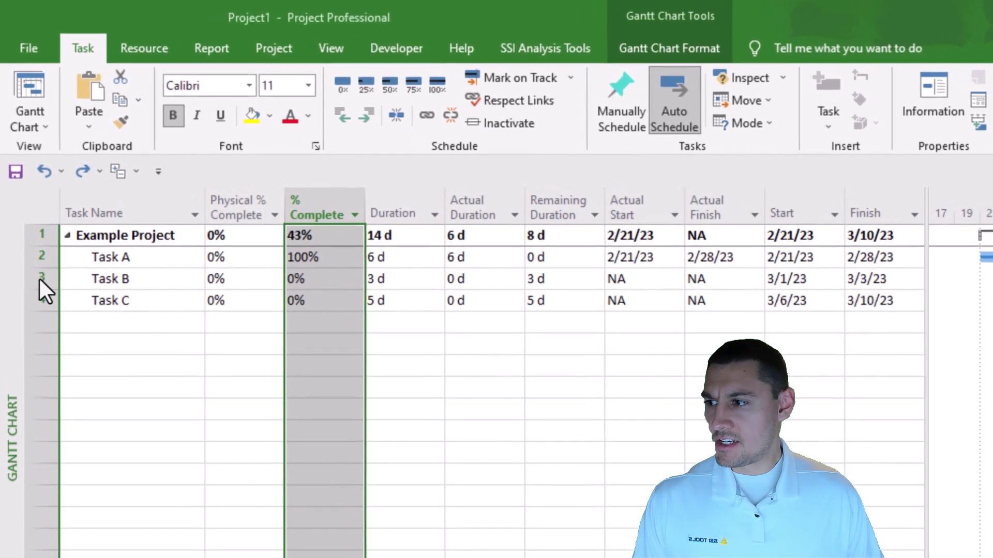
Set the % Complete of Task B to 15%.
click(36, 243)
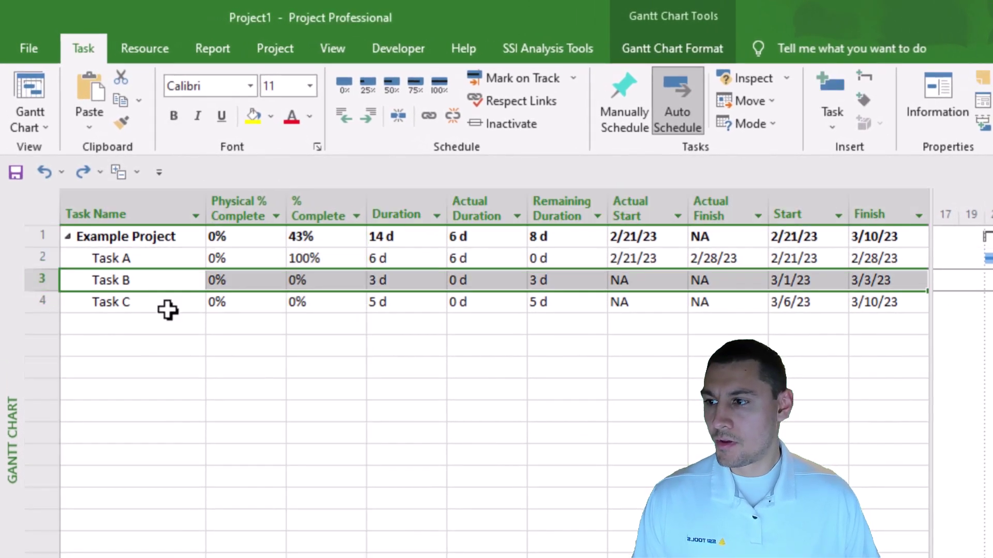
click(334, 282)
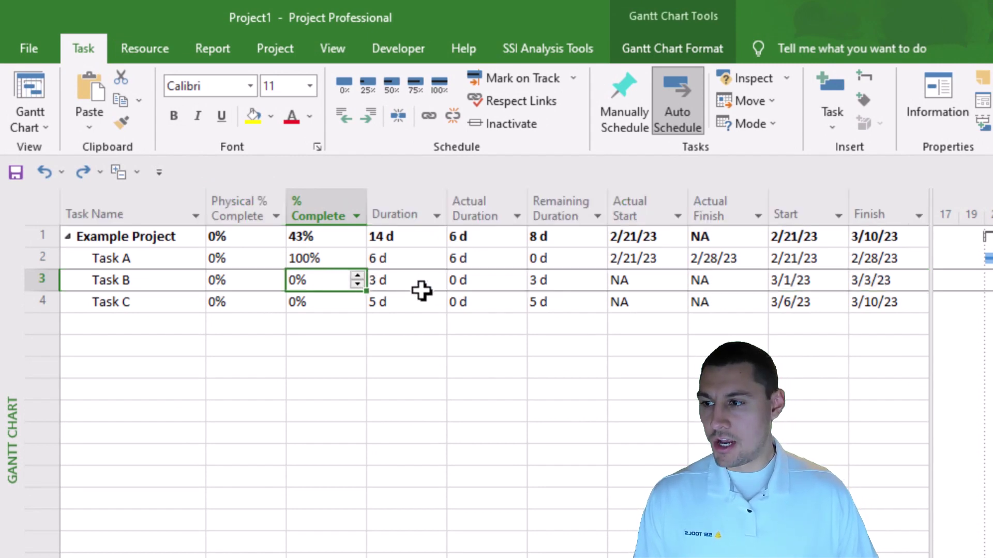
text(15)
key(Return)
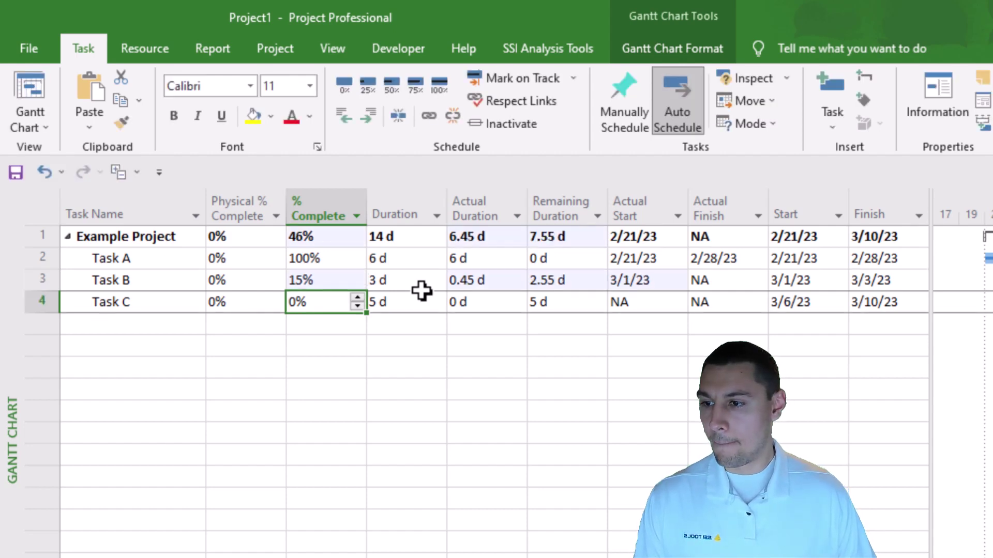
Check Task B's actual duration, remaining duration and actual start, and reset its % Complete to 0%.
click(479, 283)
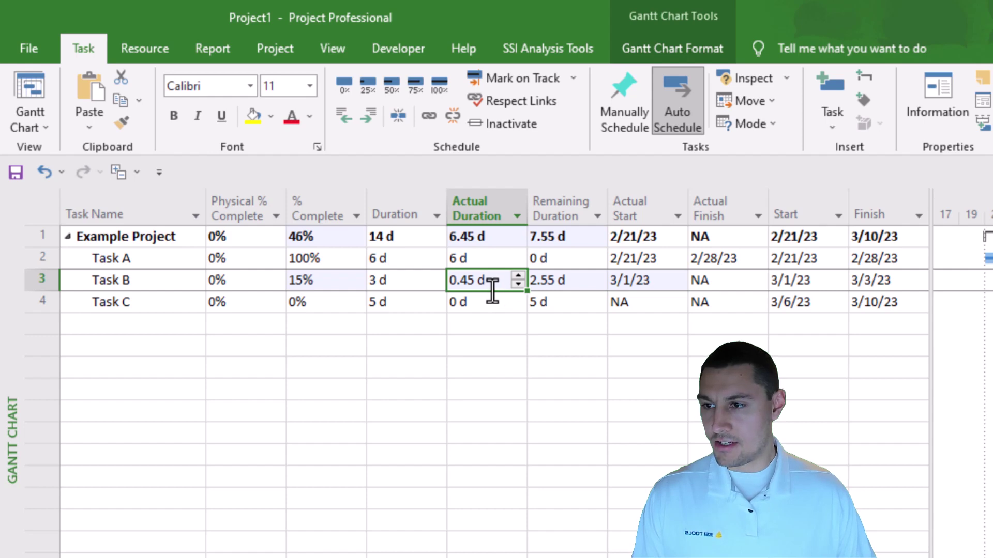
click(571, 283)
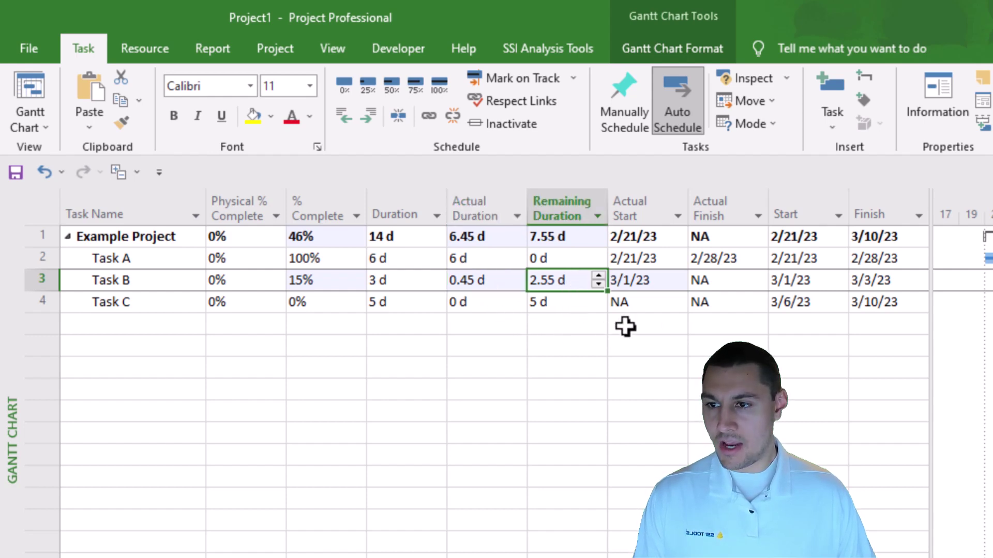
click(663, 283)
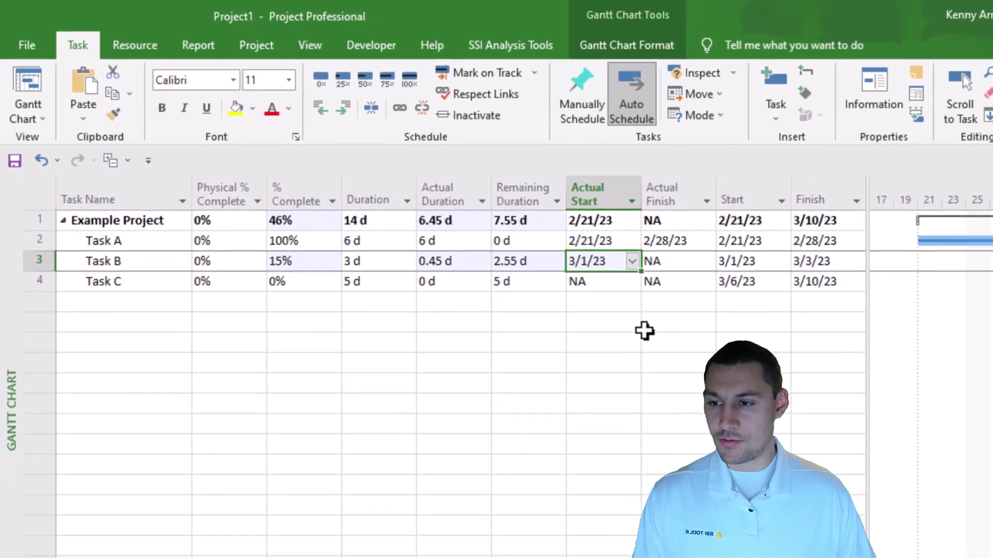
click(951, 255)
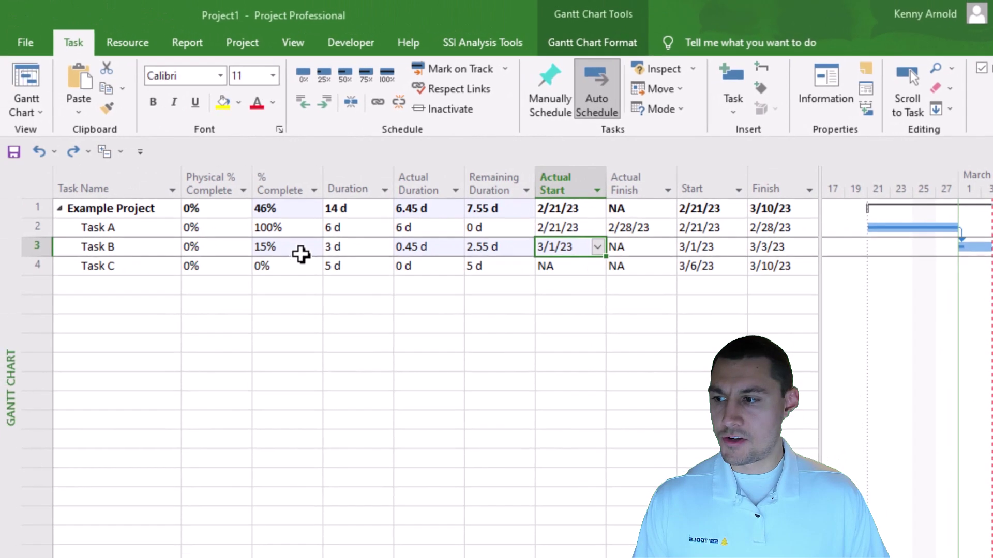
click(13, 266)
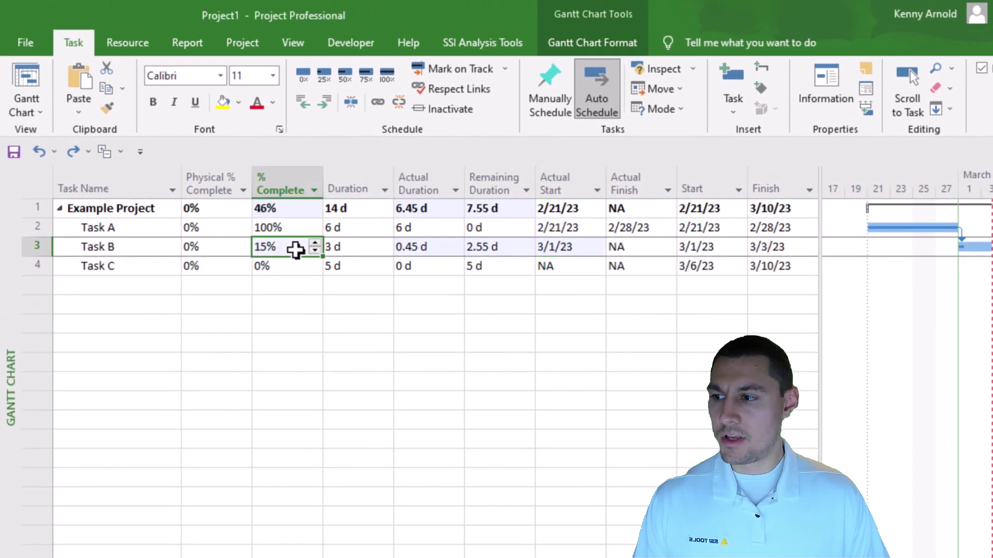
key(Delete)
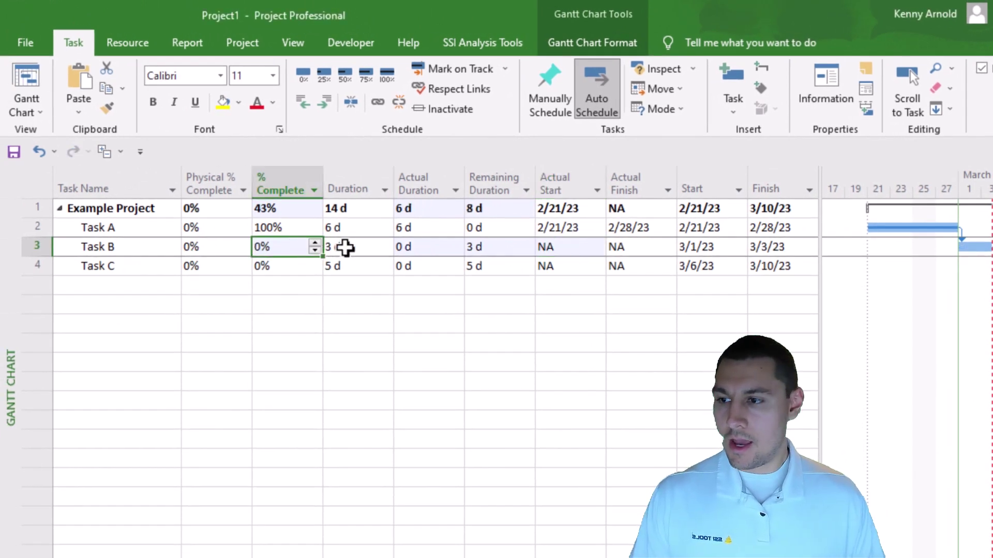
Set the actual duration of Task B to 1 day.
click(421, 247)
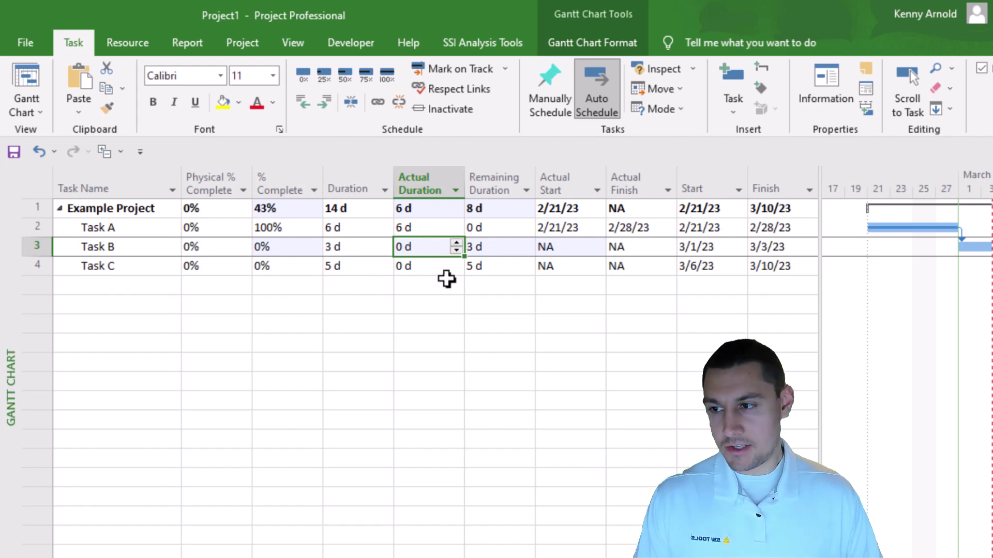
text(1)
key(Return)
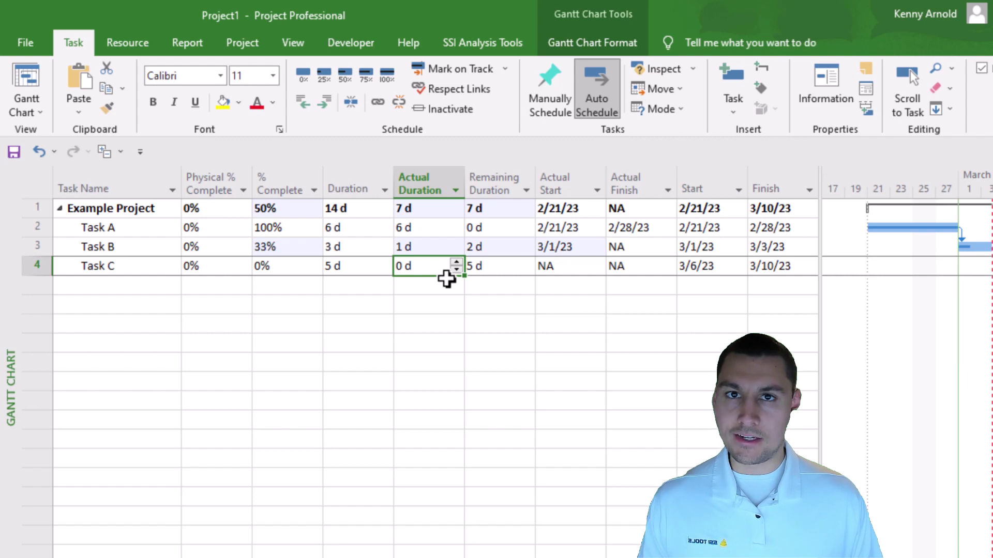
click(440, 266)
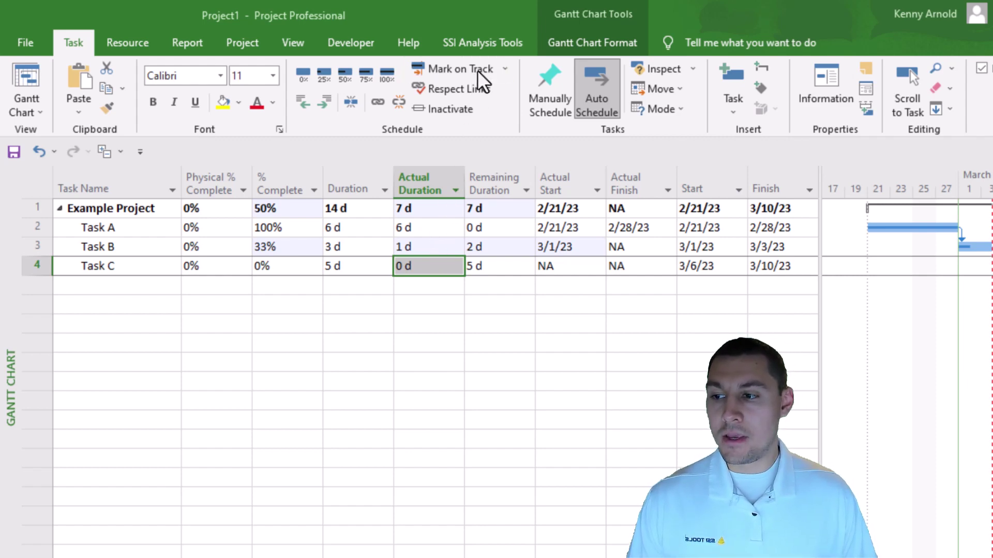
click(409, 263)
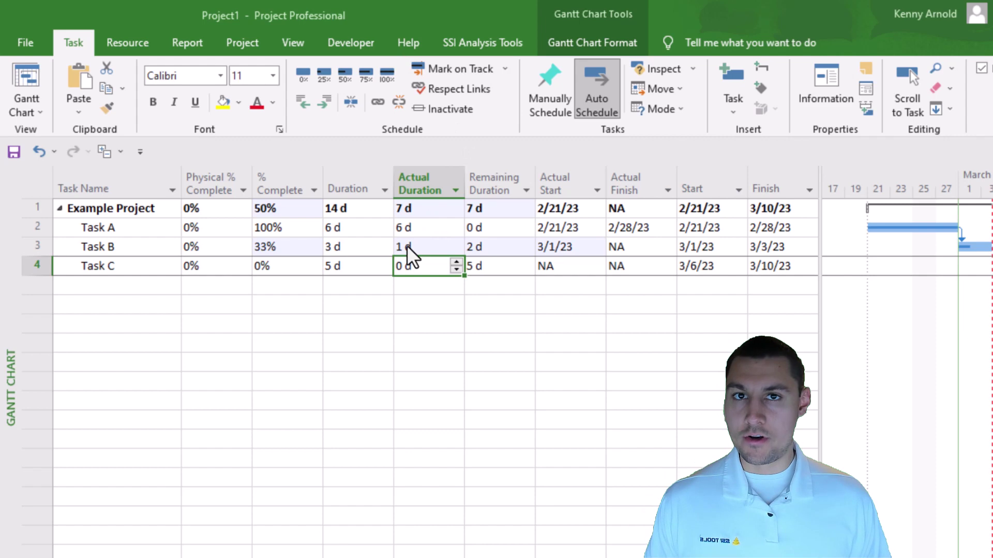
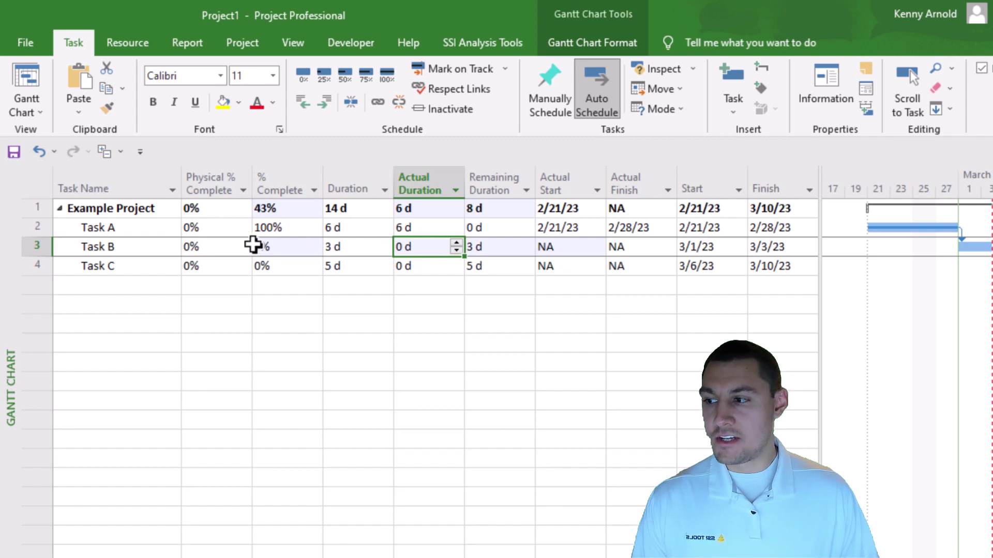
Set Task B's remaining duration to 5 days and mark the task as on track.
click(31, 247)
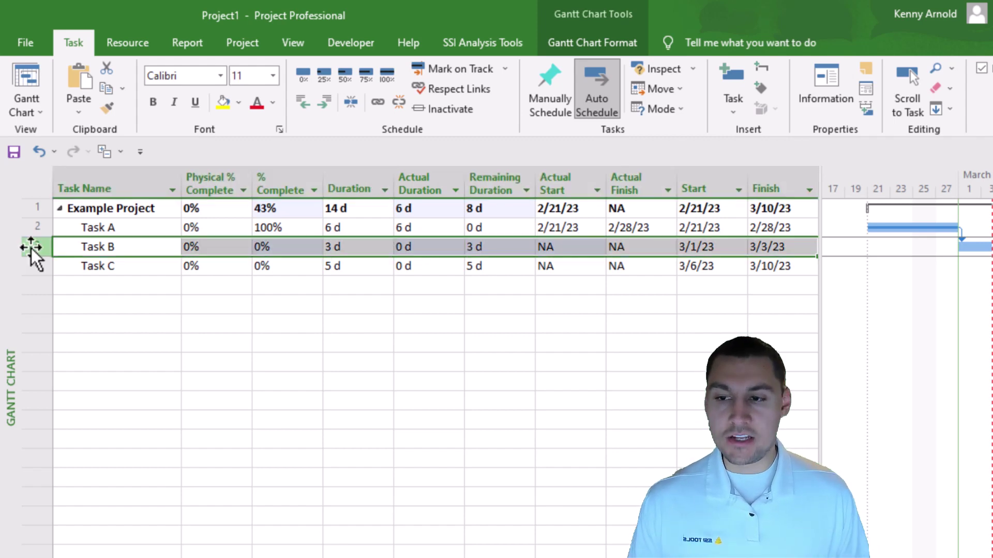
click(725, 249)
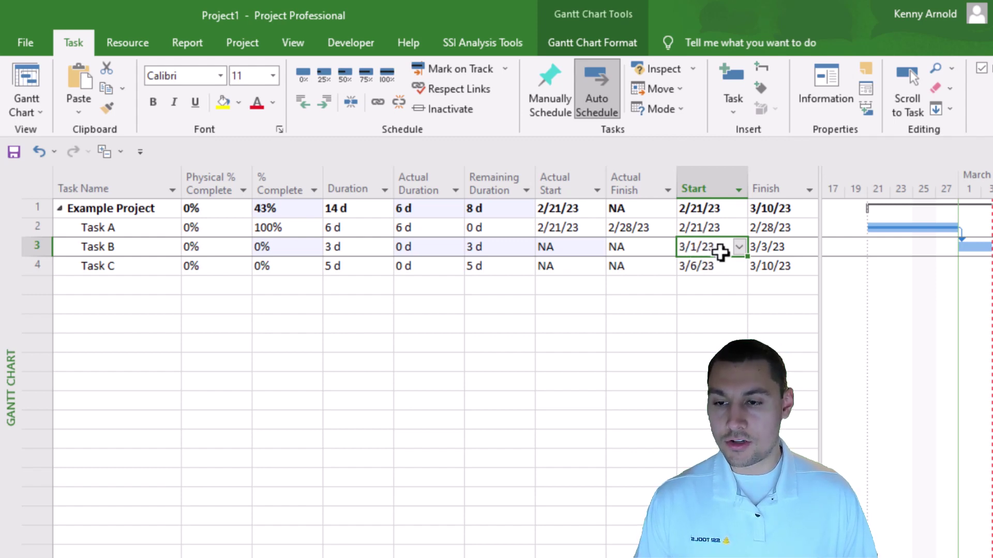
click(491, 249)
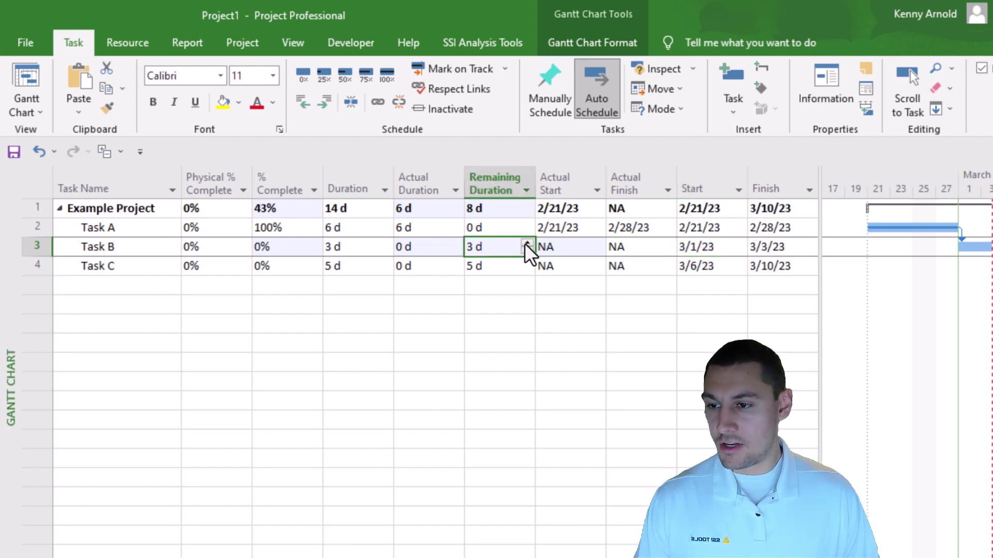
click(525, 244)
click(525, 244)
click(416, 247)
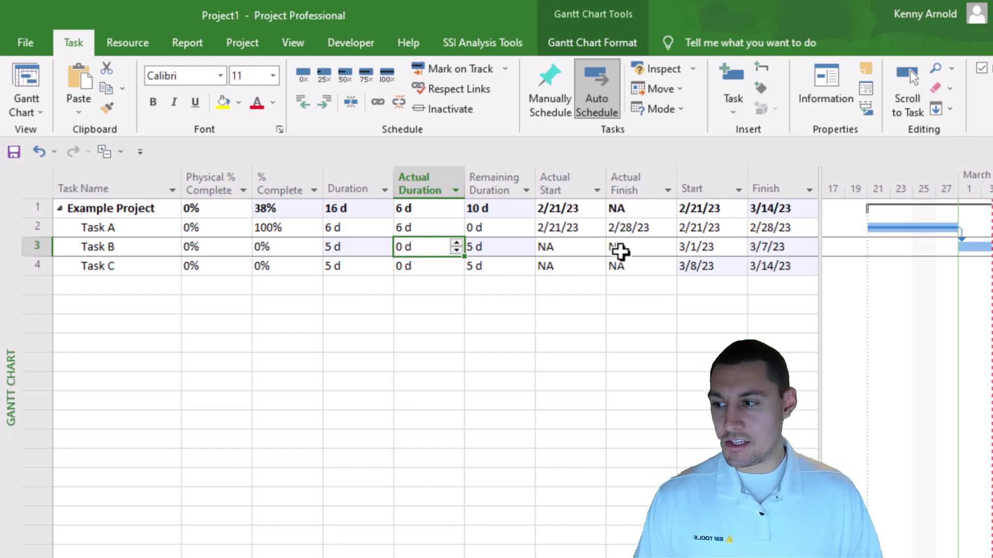
click(460, 78)
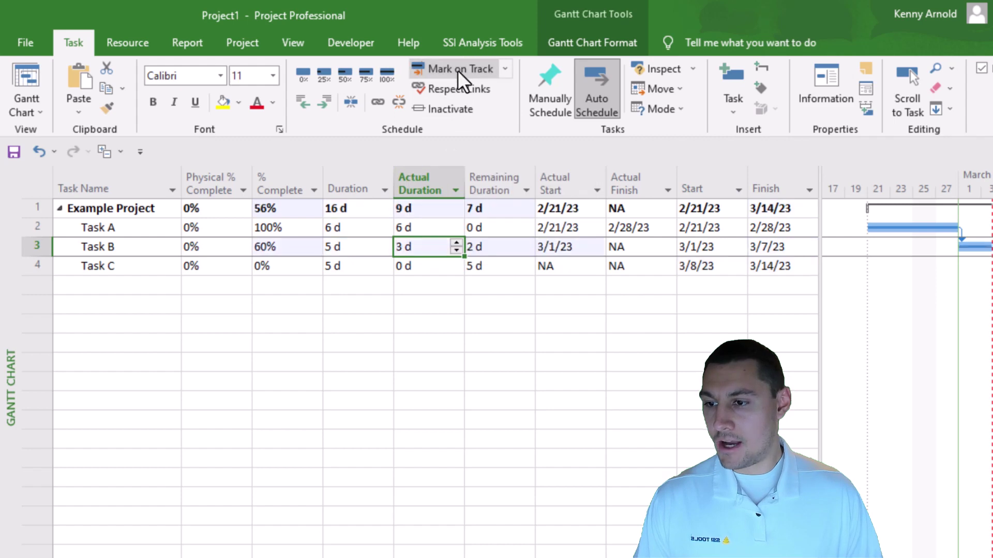
Review how Task B's % Complete relates to its duration, actual duration and remaining duration.
click(296, 243)
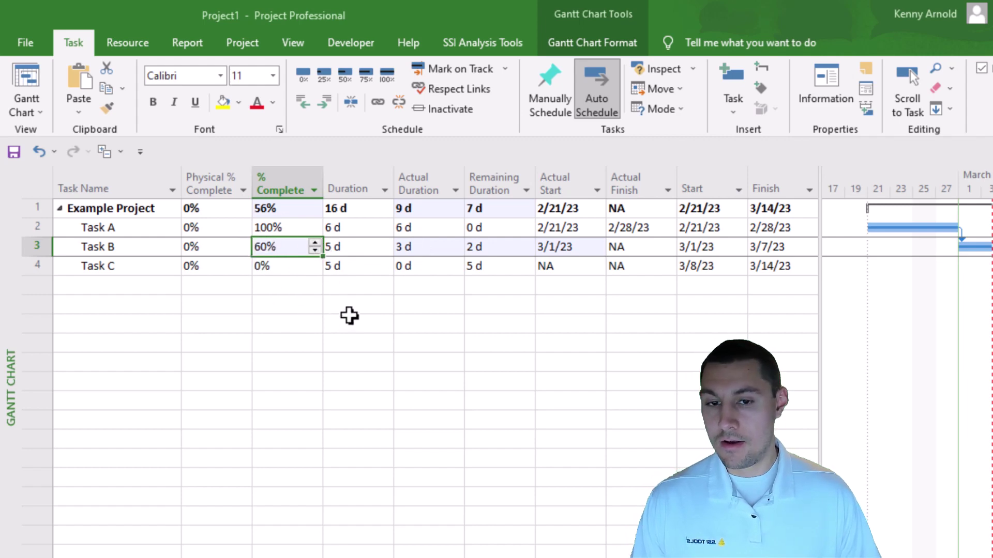
click(368, 249)
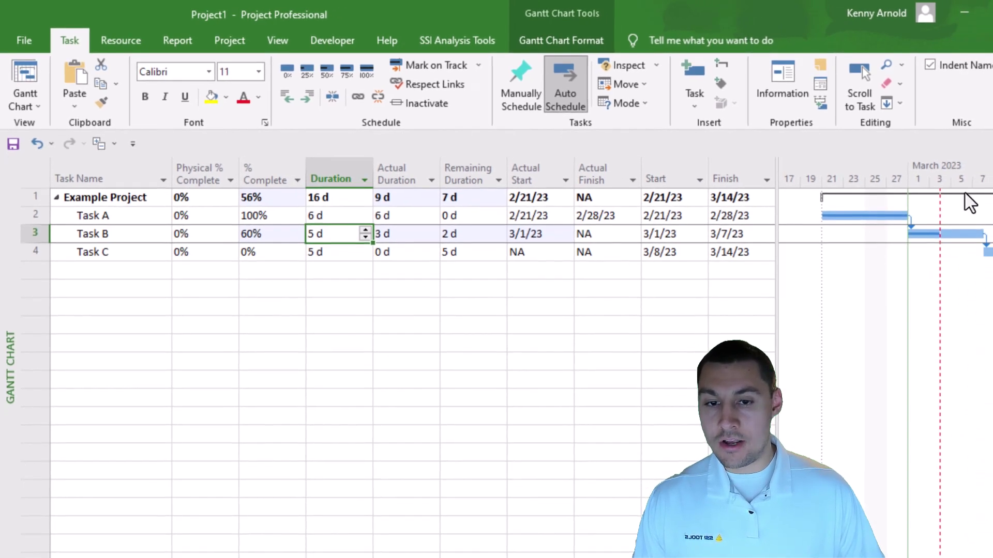
click(411, 236)
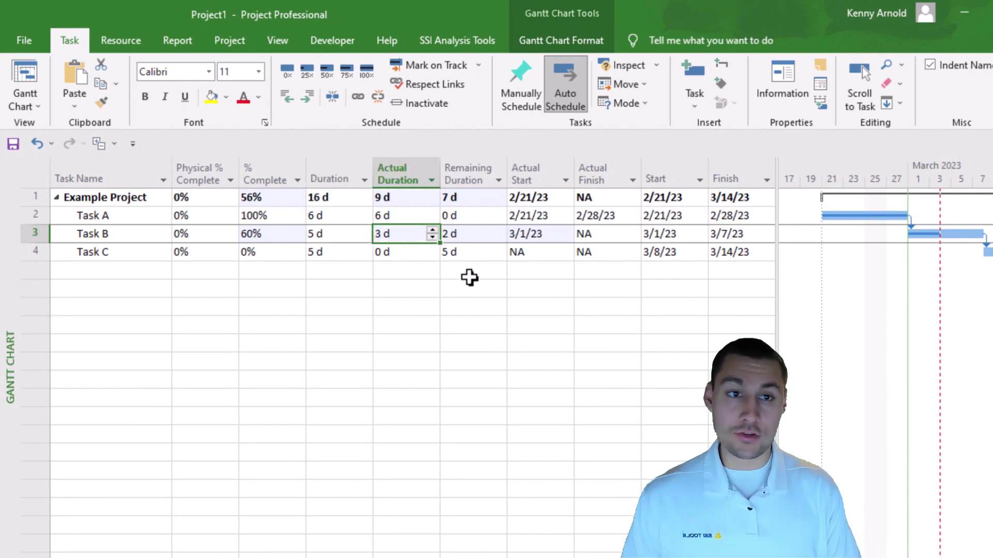
click(454, 234)
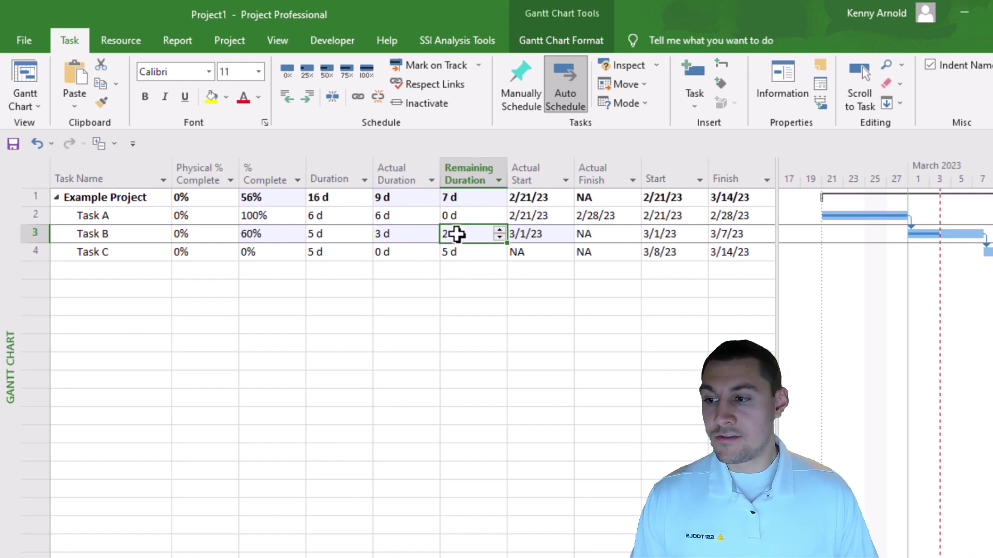
click(402, 235)
click(271, 237)
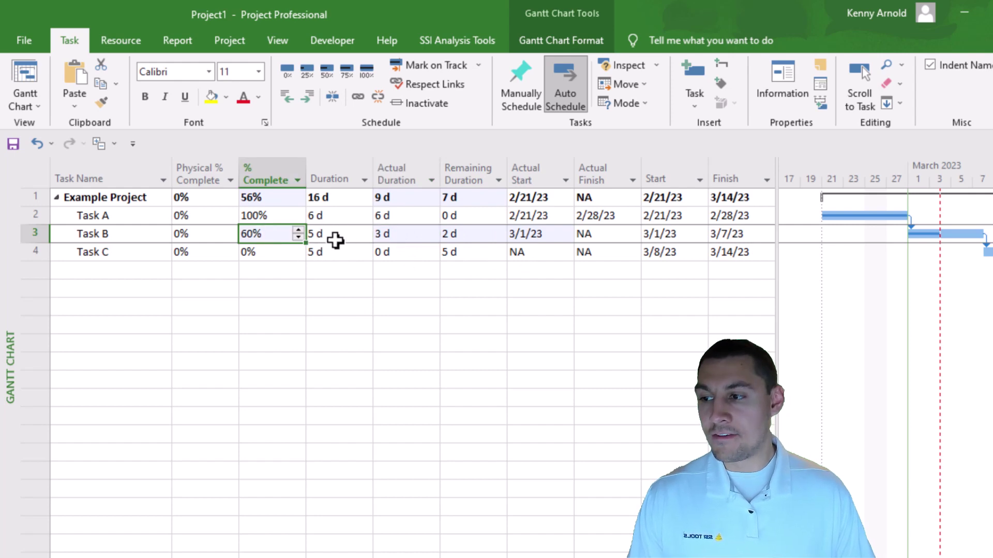
key(F2)
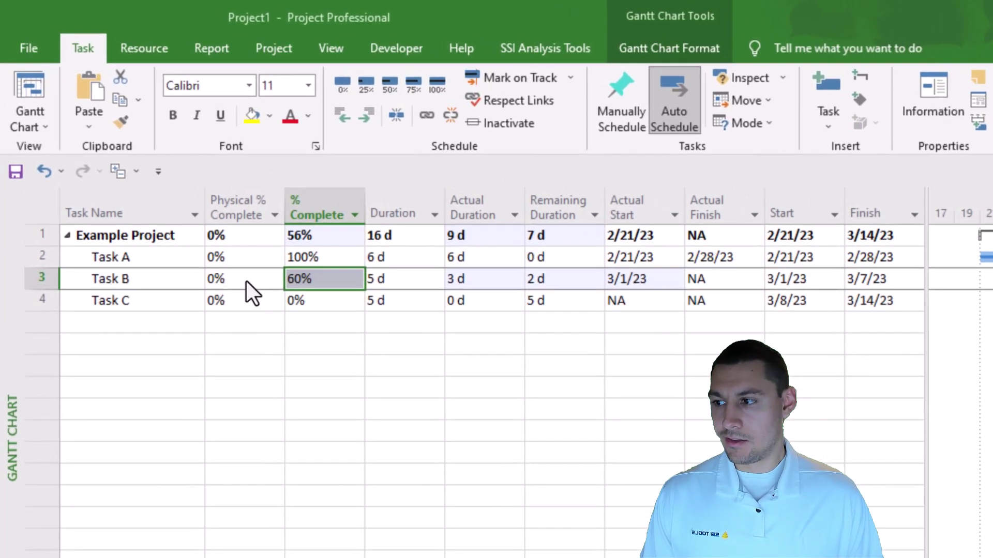
Set Task B's Physical % Complete to 50%.
click(204, 237)
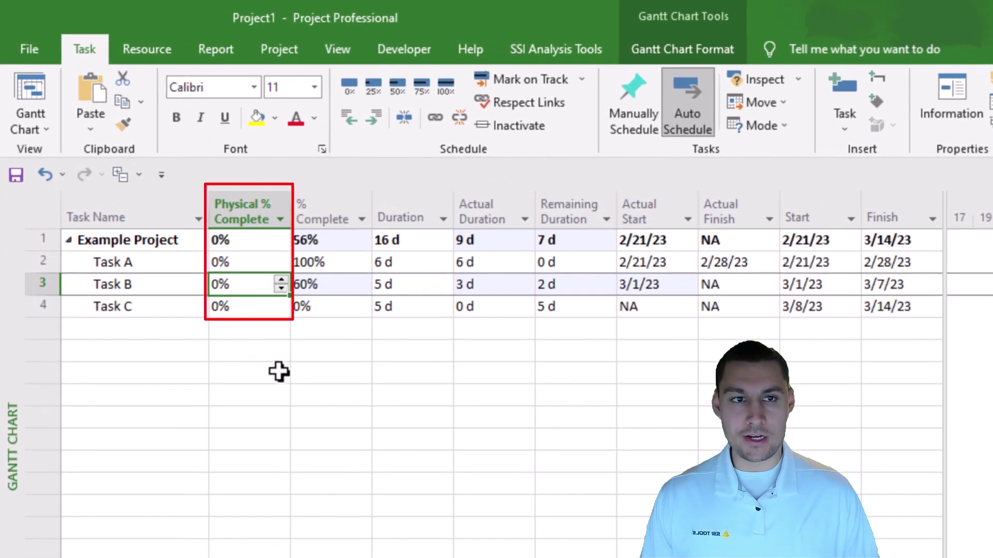
click(272, 284)
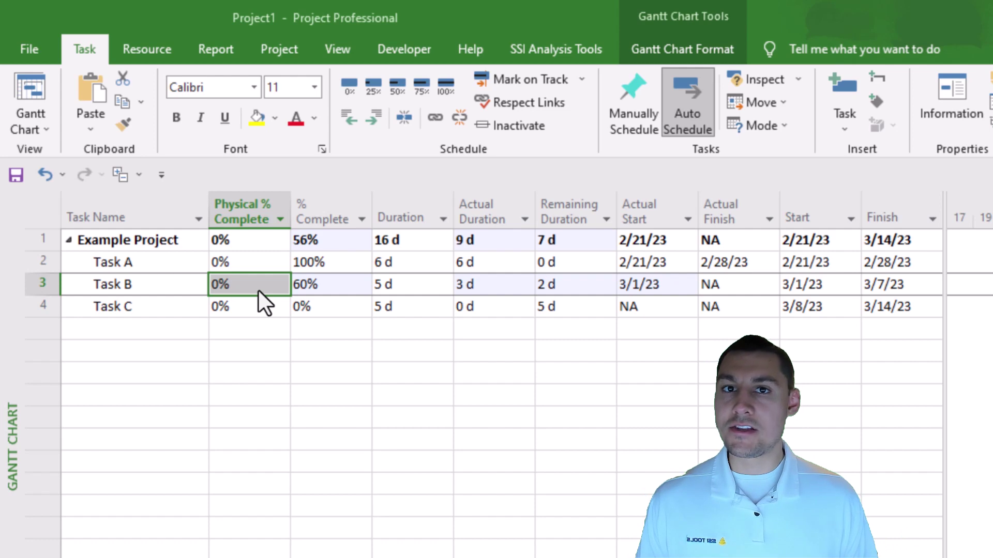
click(254, 290)
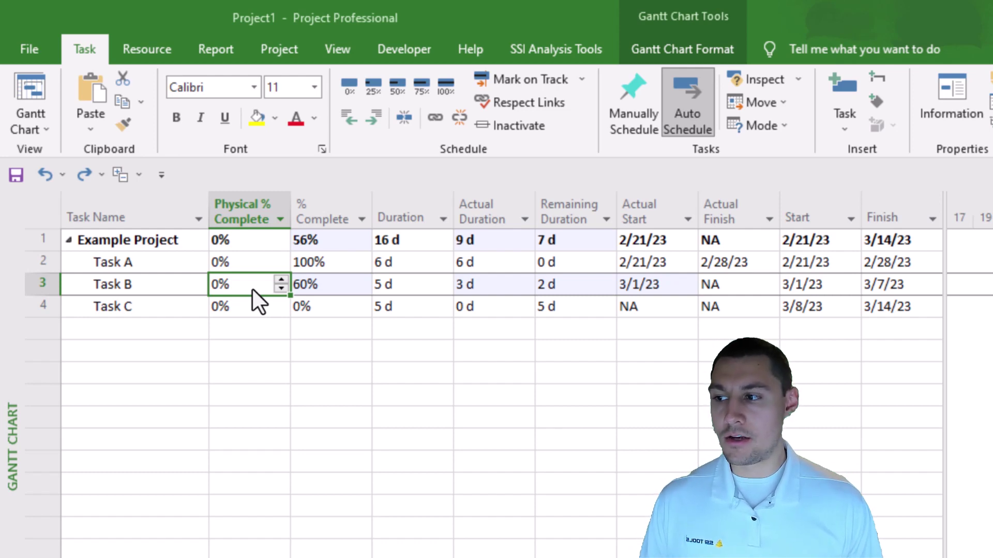
click(336, 206)
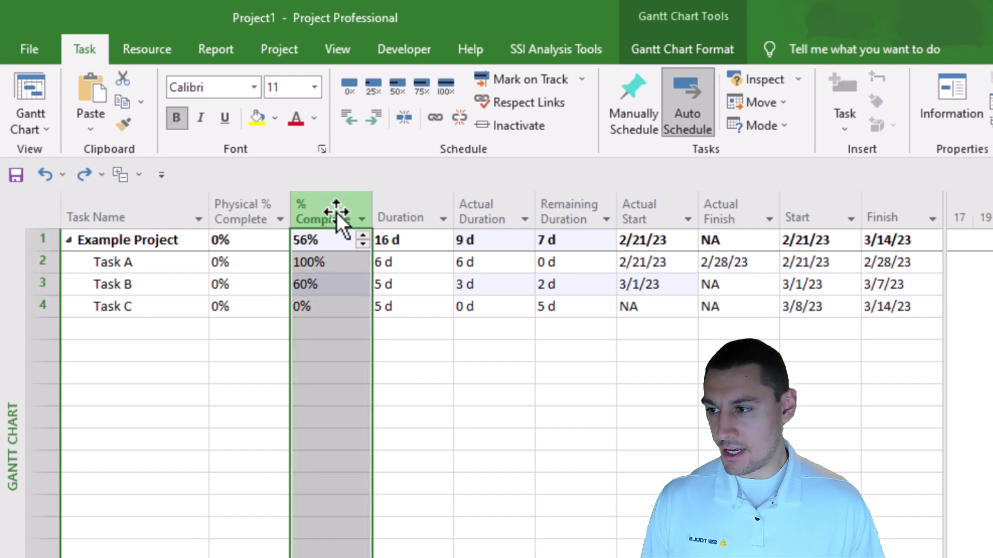
click(245, 282)
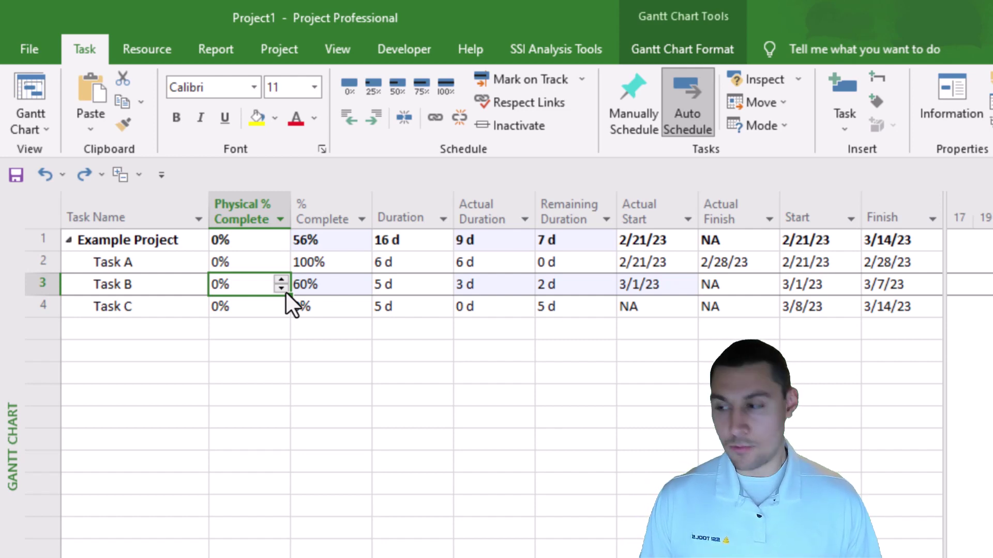
text(50)
key(Return)
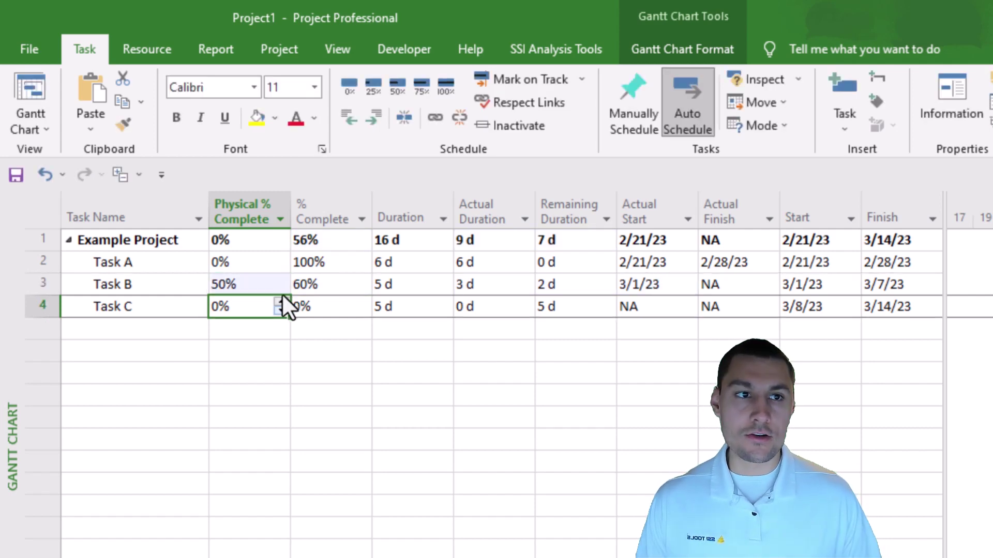
Compare Task B's Physical % Complete with its % Complete, durations, and start and finish dates.
click(269, 304)
click(259, 285)
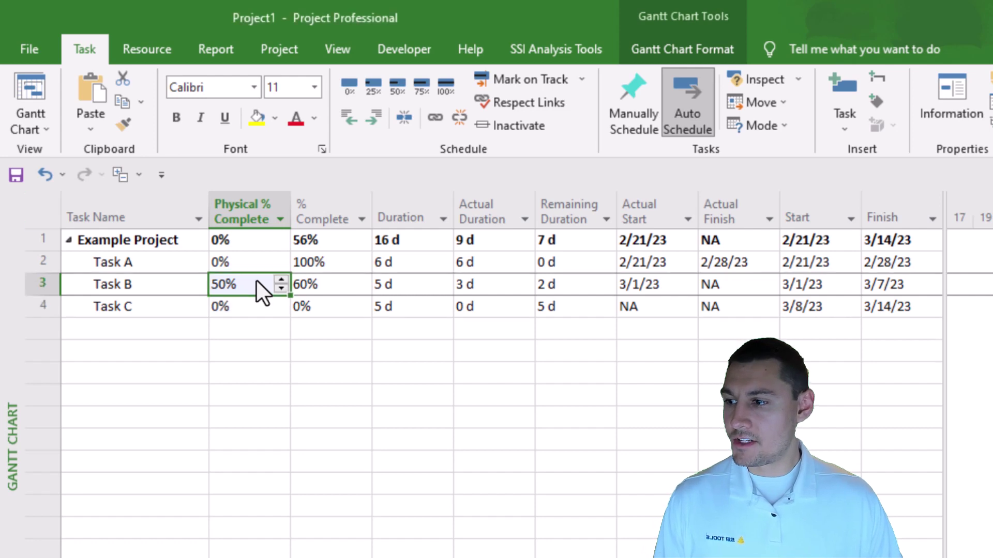
drag(317, 284, 873, 285)
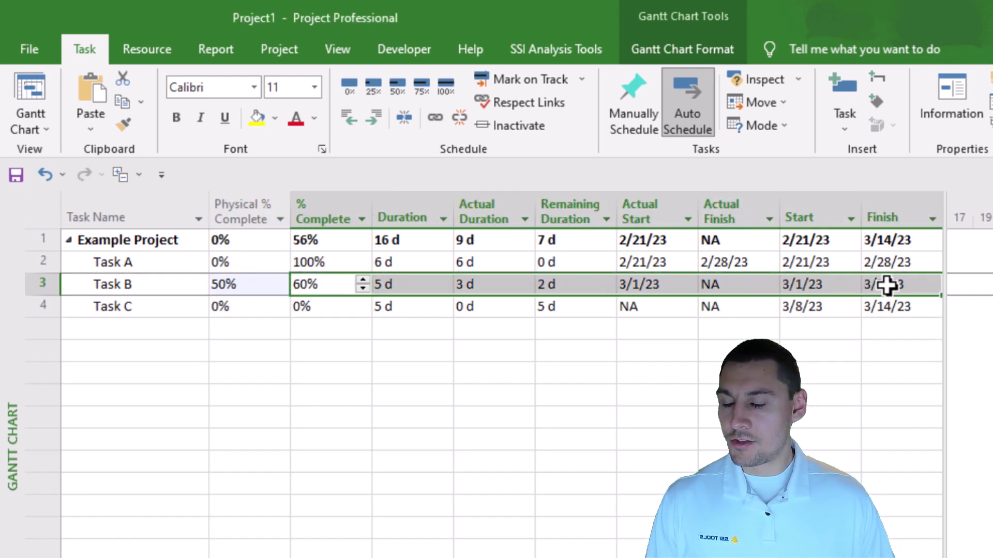
click(255, 287)
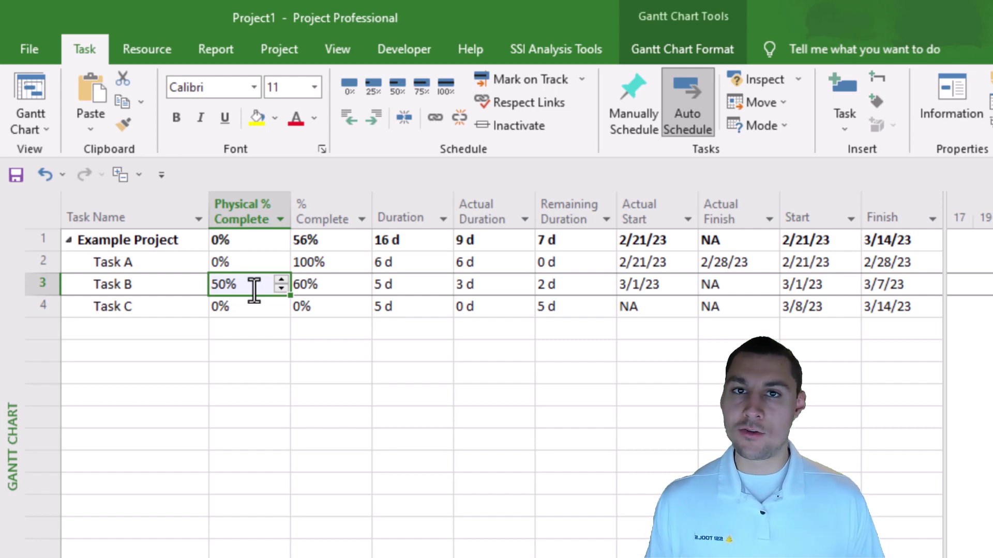
click(268, 289)
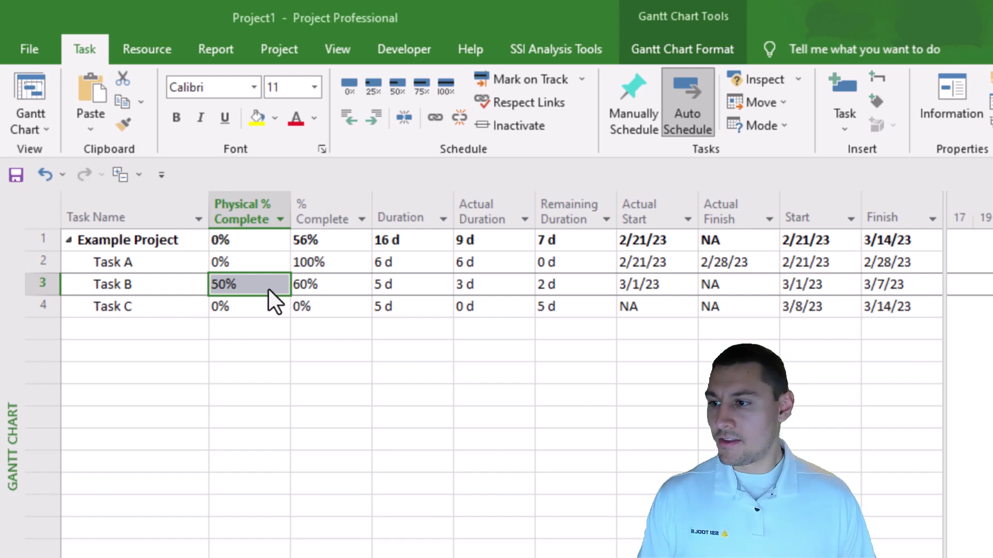
click(316, 285)
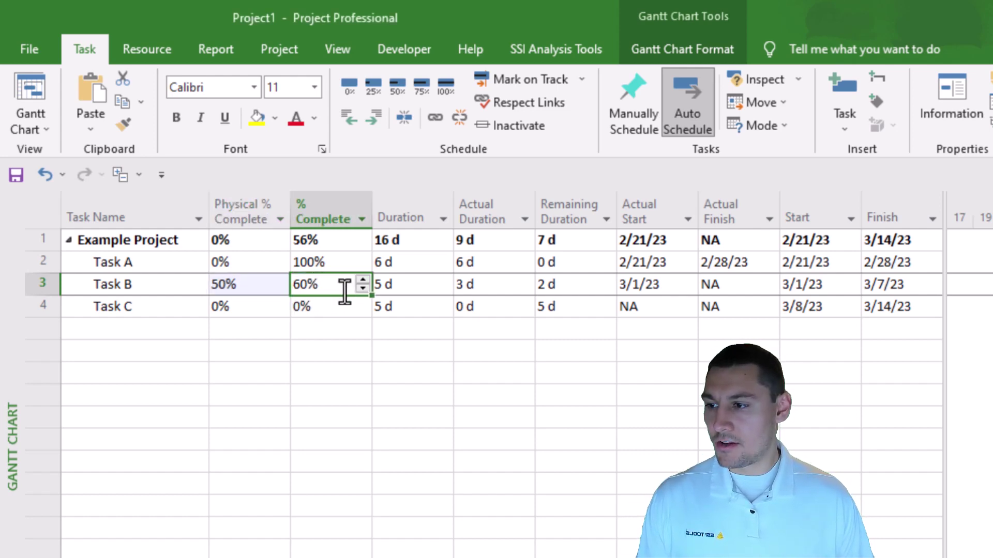
click(243, 285)
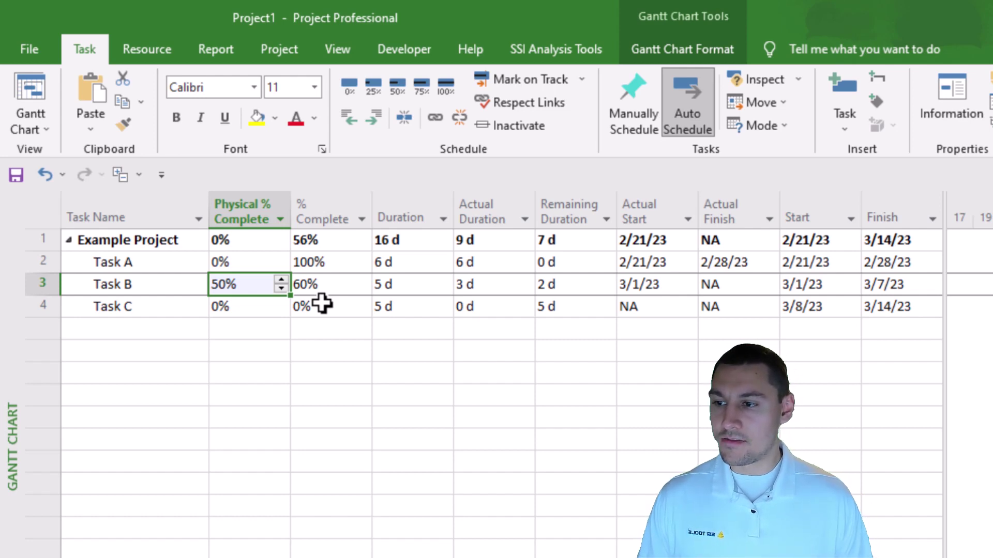
Try a remaining duration of 3 days for Task B, compare its two percent complete values, and undo the change.
click(564, 284)
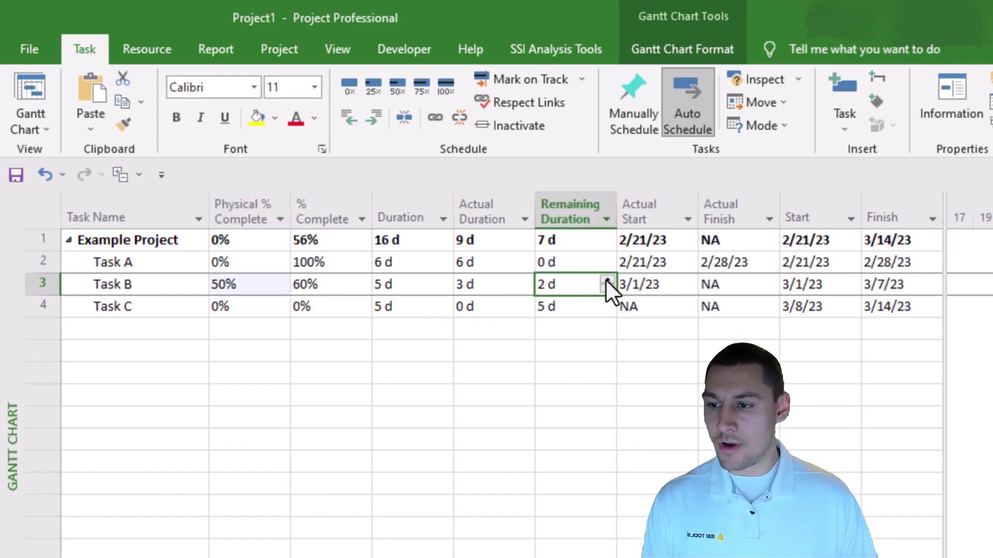
click(607, 280)
click(340, 283)
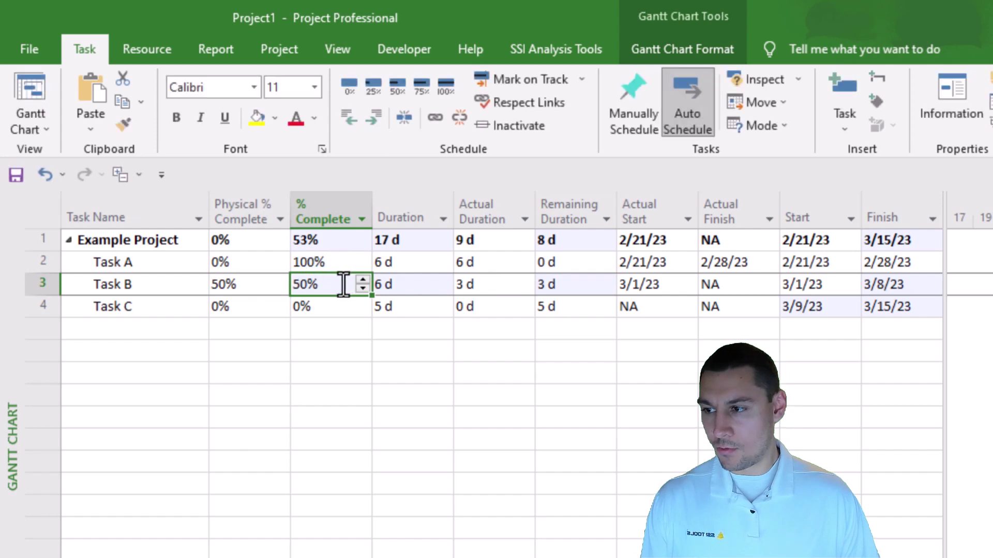
click(243, 285)
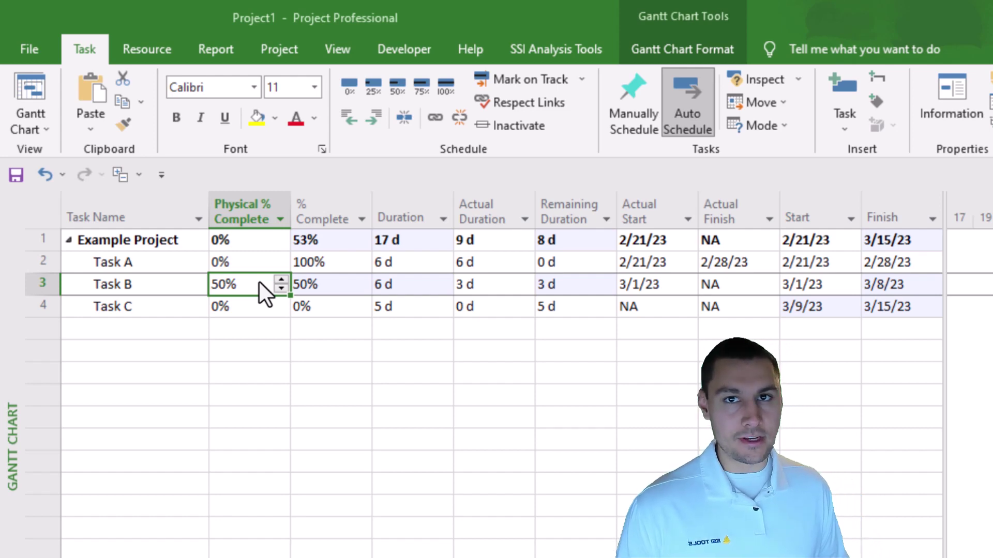
click(340, 285)
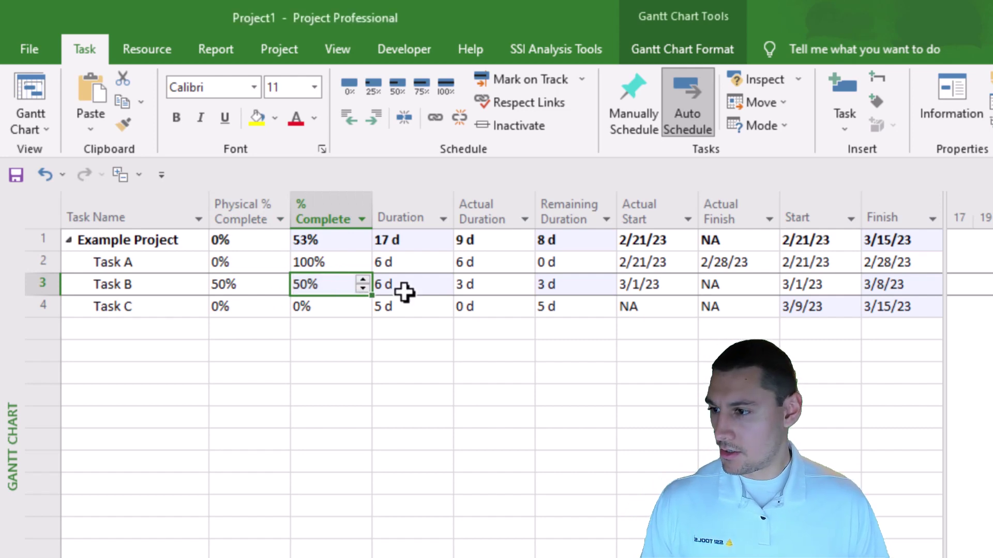
key(ctrl+z)
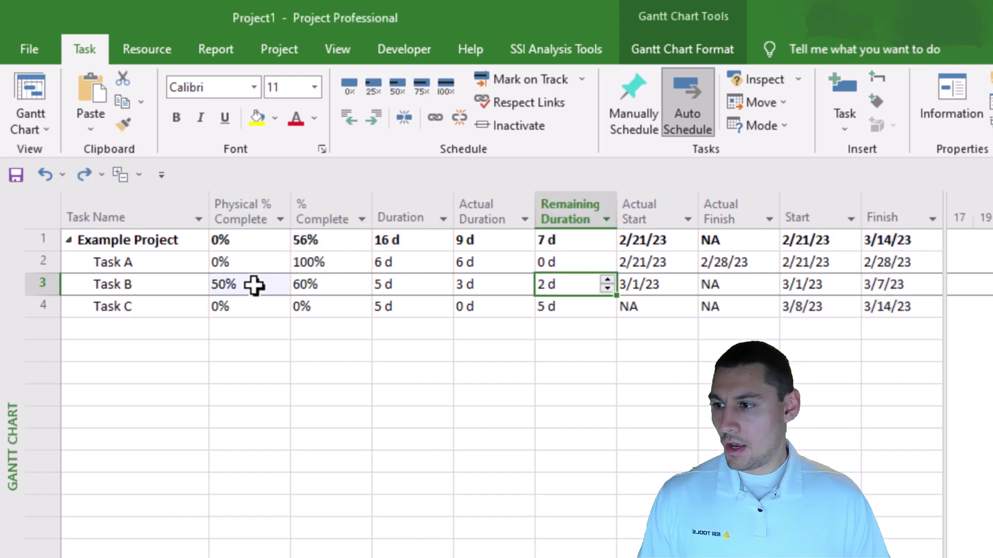
Review Task B's percent complete values against its actual duration, remaining duration, start and finish dates.
click(41, 283)
click(224, 290)
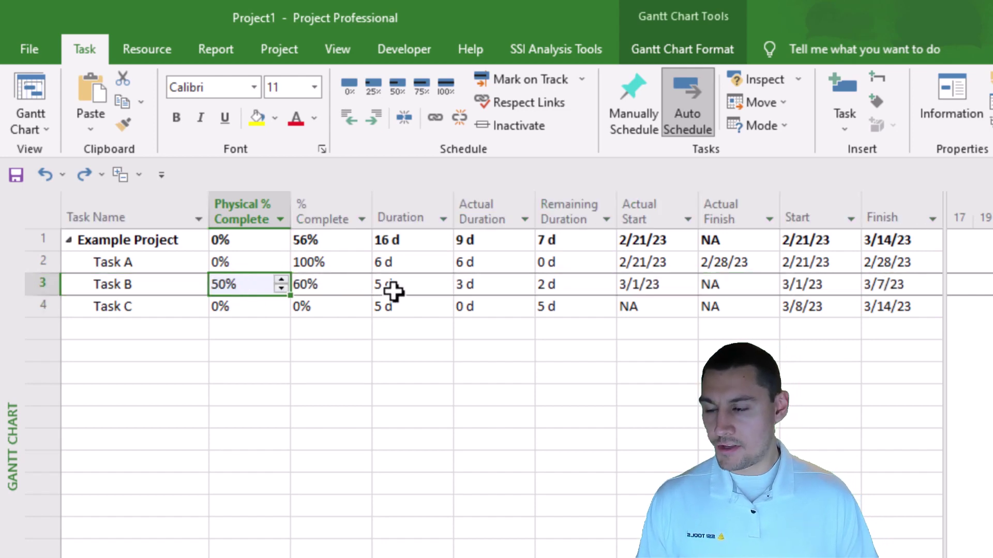
key(Tab)
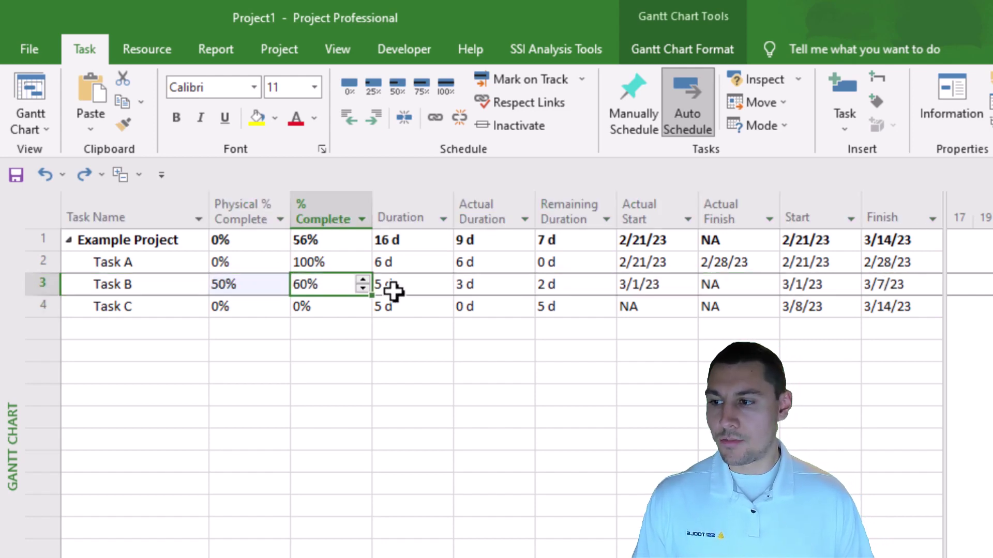
click(497, 290)
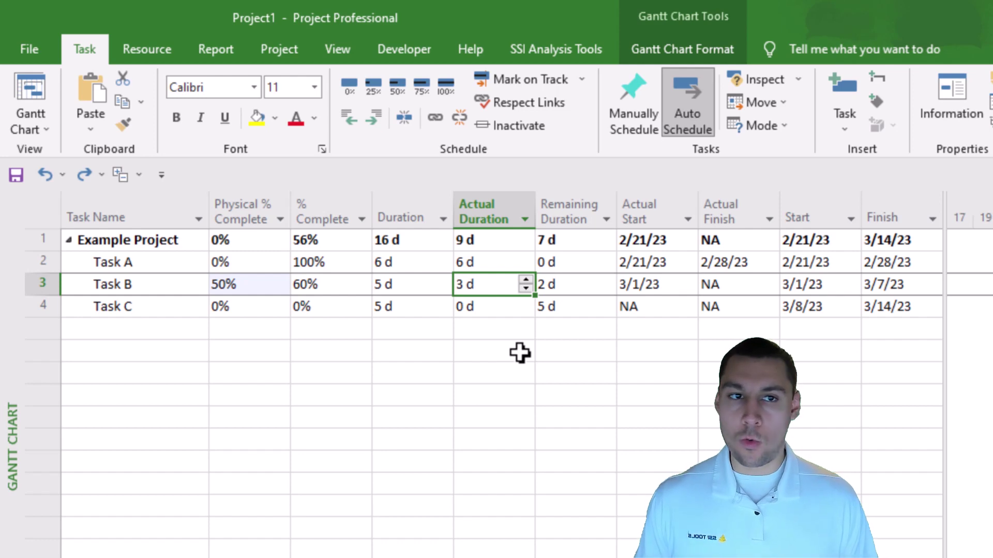
click(576, 283)
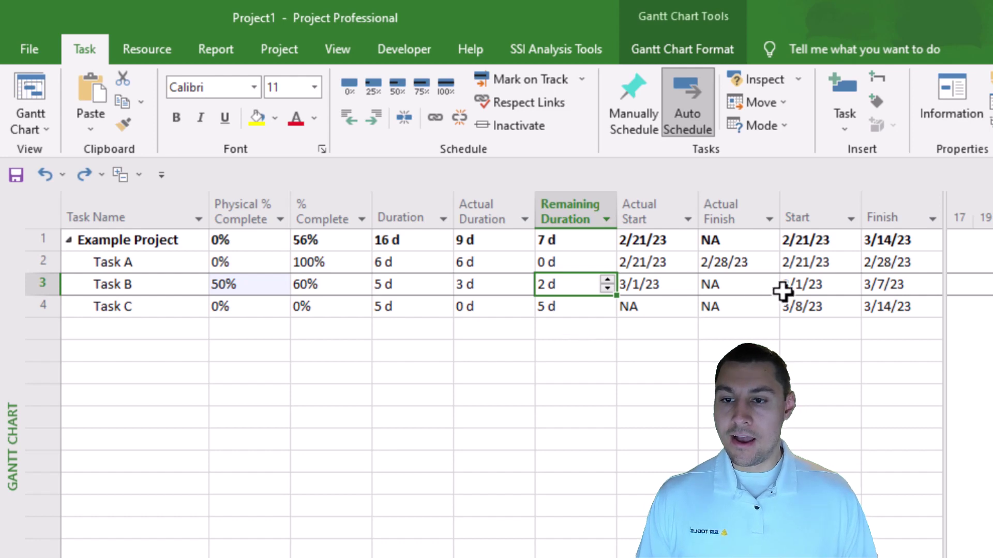
click(892, 284)
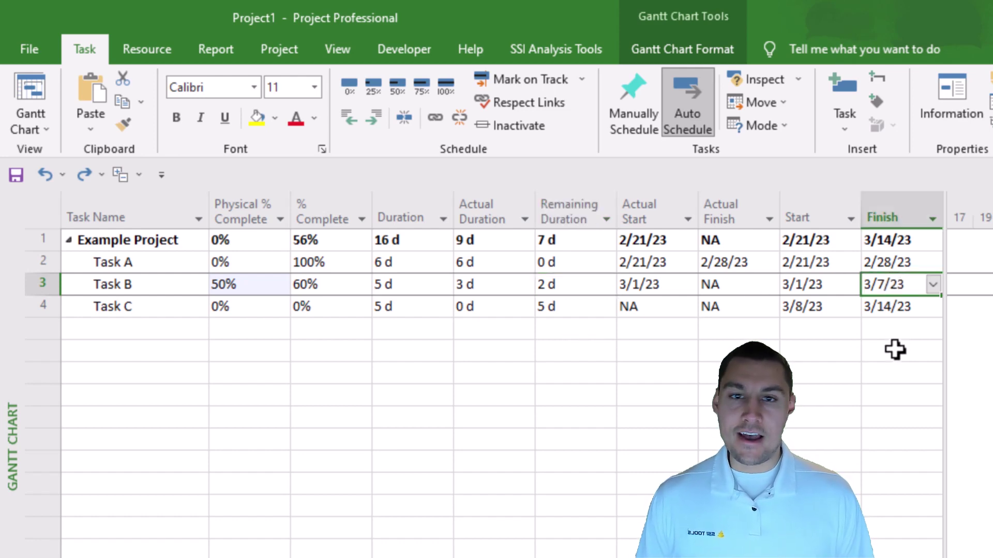
click(822, 286)
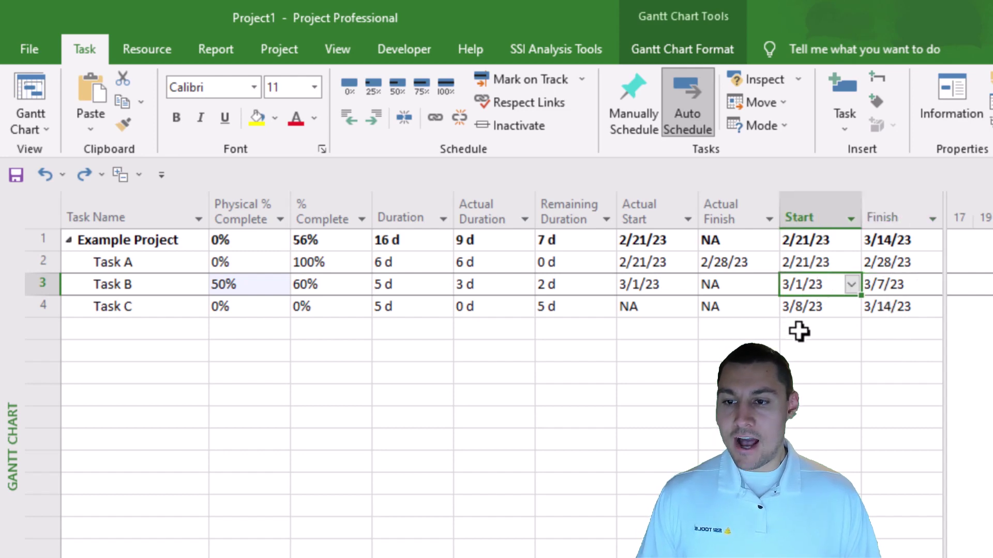
click(903, 284)
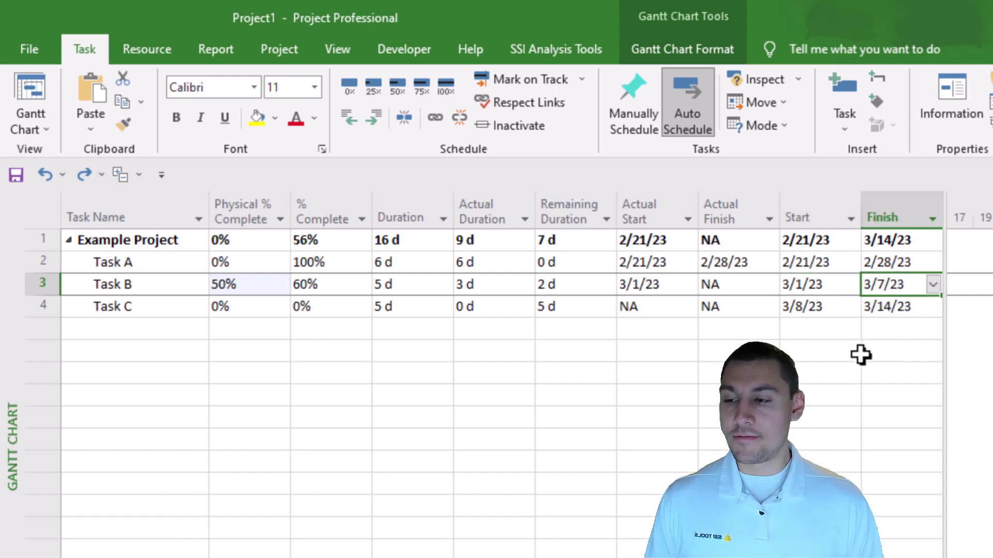
Compare how Task B's % Complete and Physical % Complete each relate to its finish date.
click(331, 285)
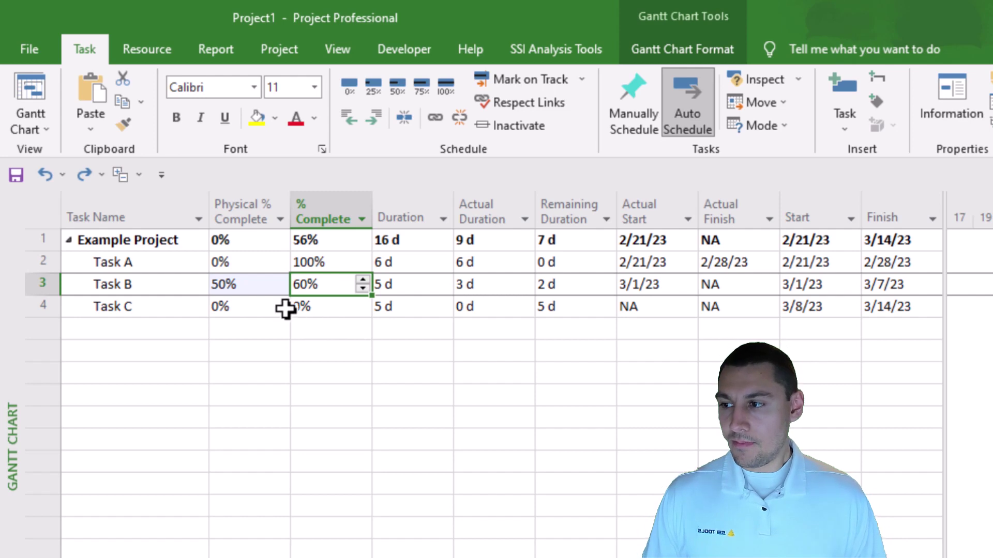
click(250, 279)
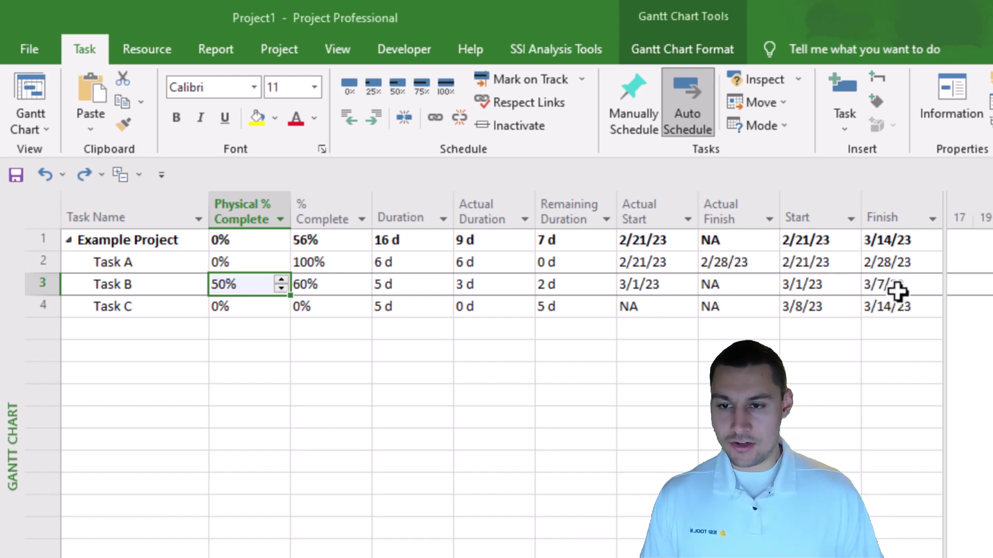
click(897, 290)
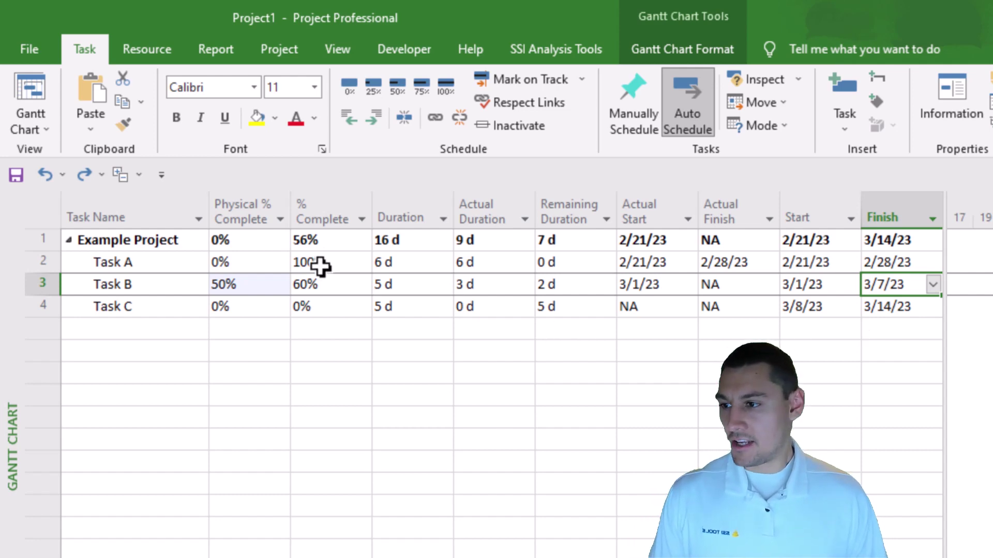
click(333, 284)
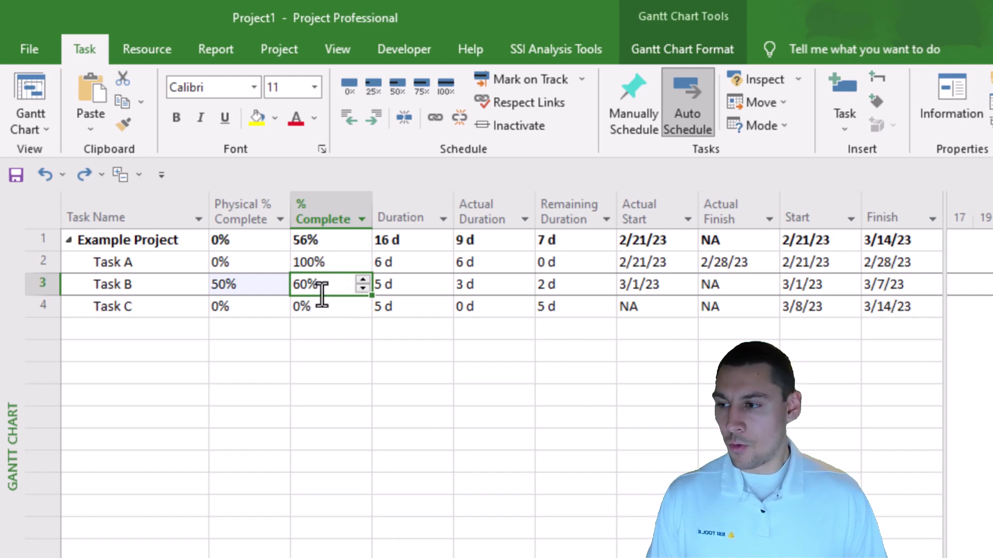
click(257, 285)
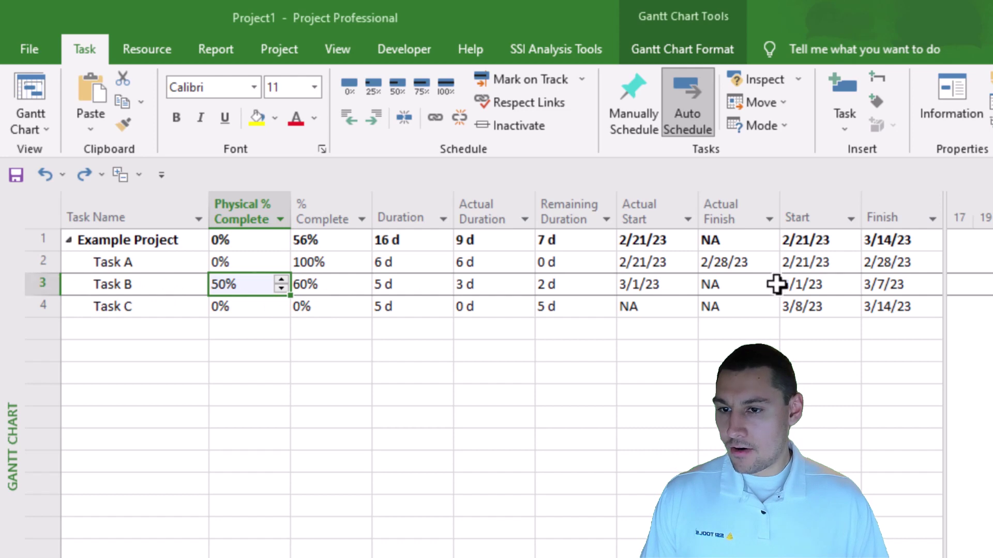
click(900, 284)
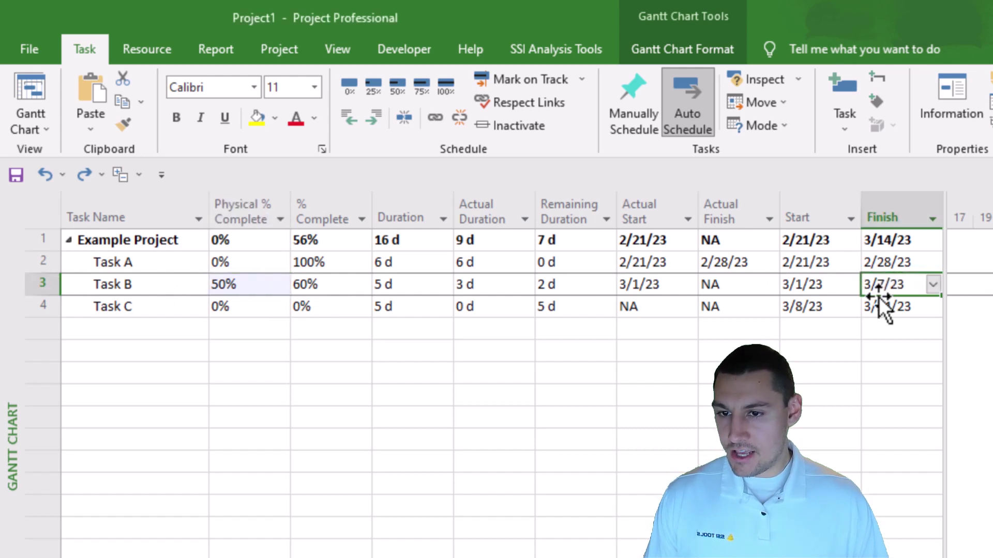
click(332, 288)
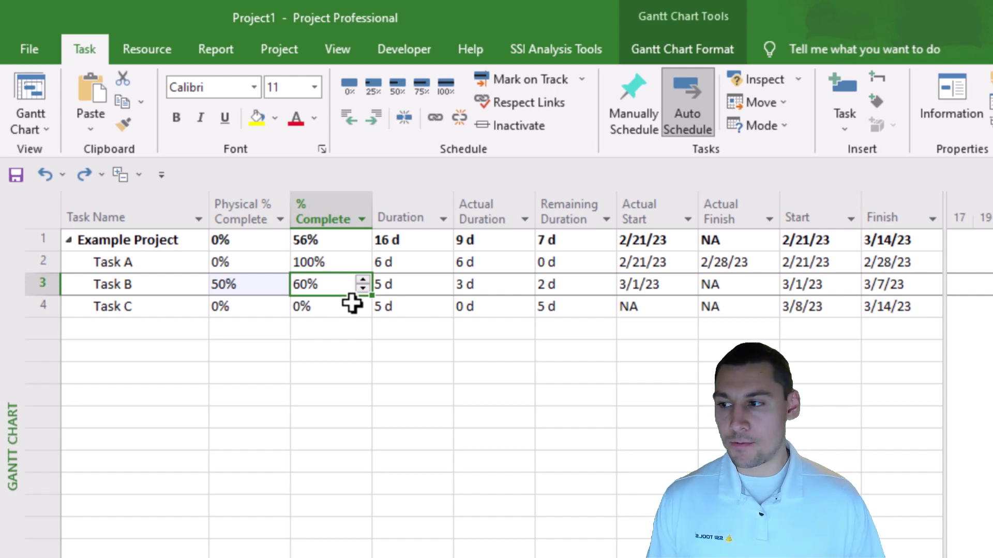
Set Task B's Physical % Complete to 5% and compare it with the task's % Complete.
click(255, 287)
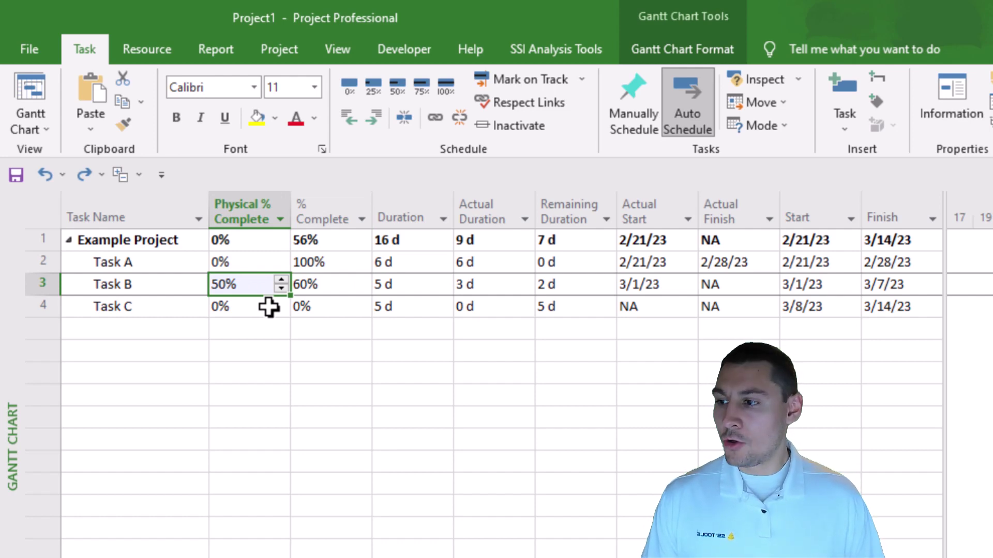
text(5)
key(Return)
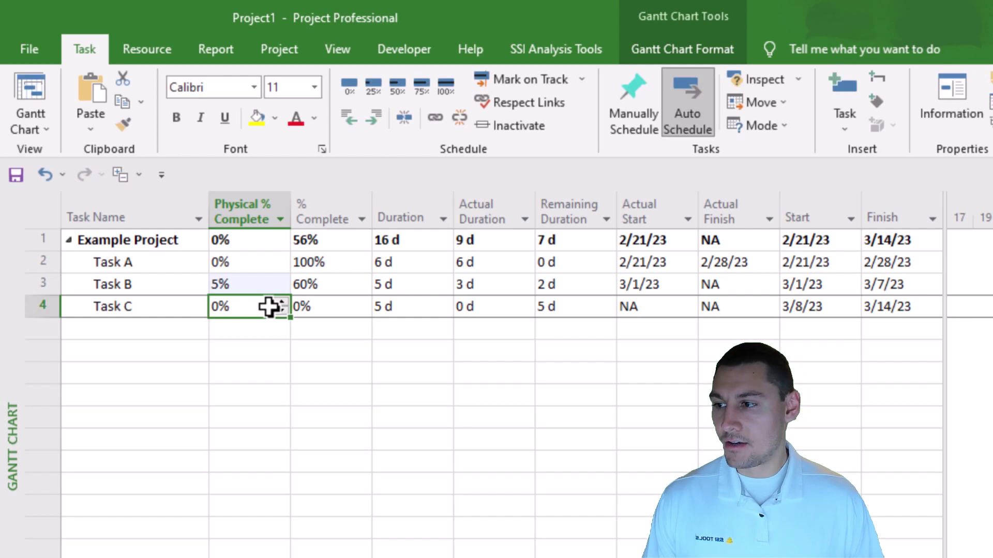
click(254, 283)
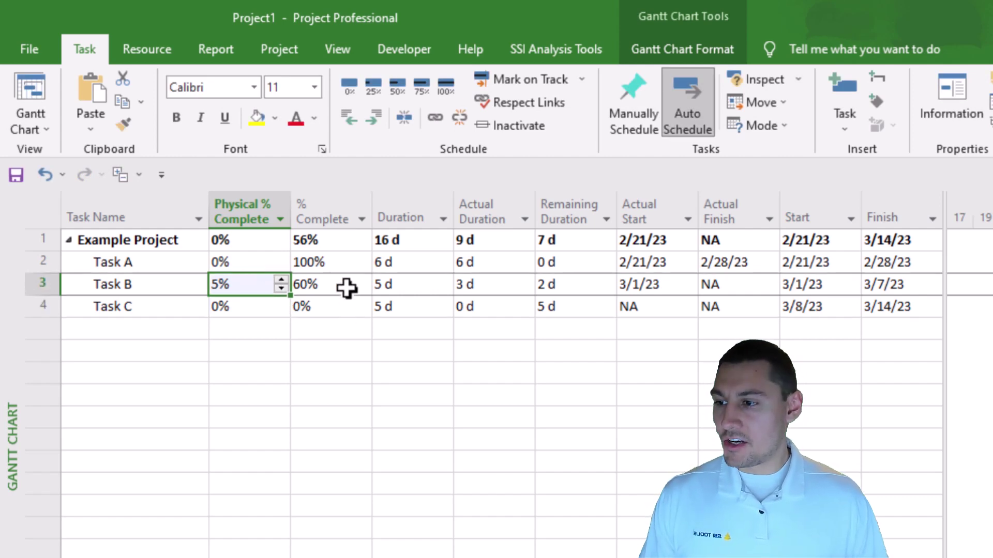
click(306, 284)
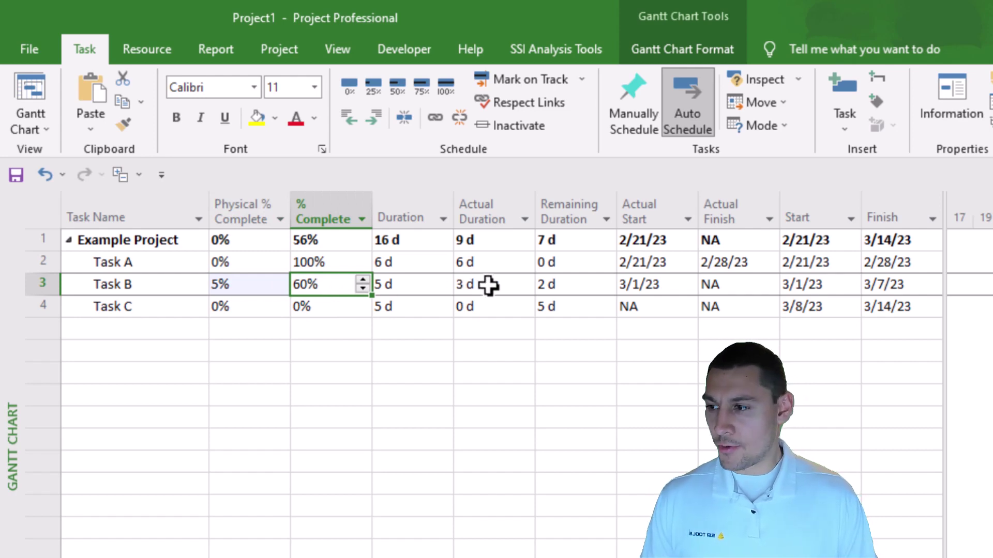
Compare Task B's Physical % Complete with its remaining duration and finish date.
click(251, 289)
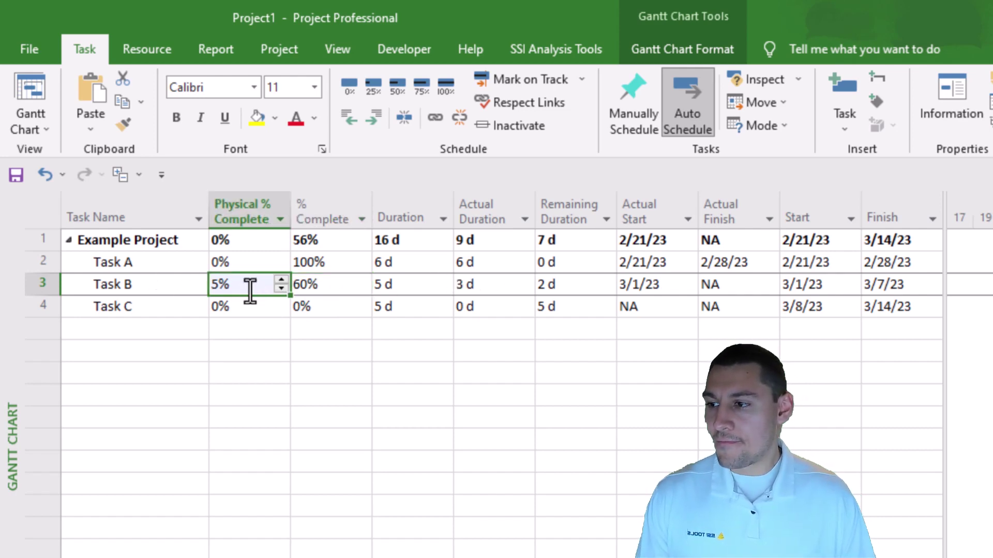
click(559, 285)
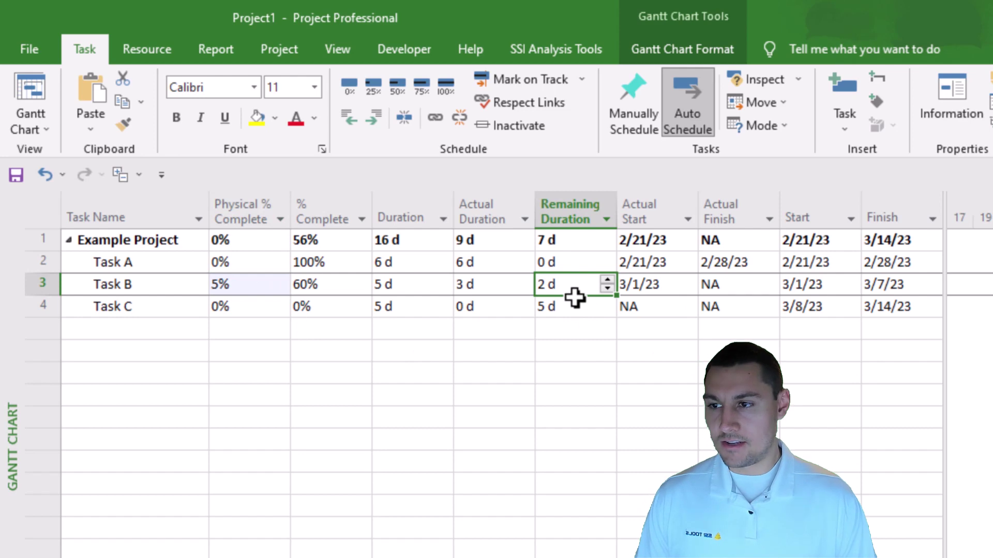
click(243, 284)
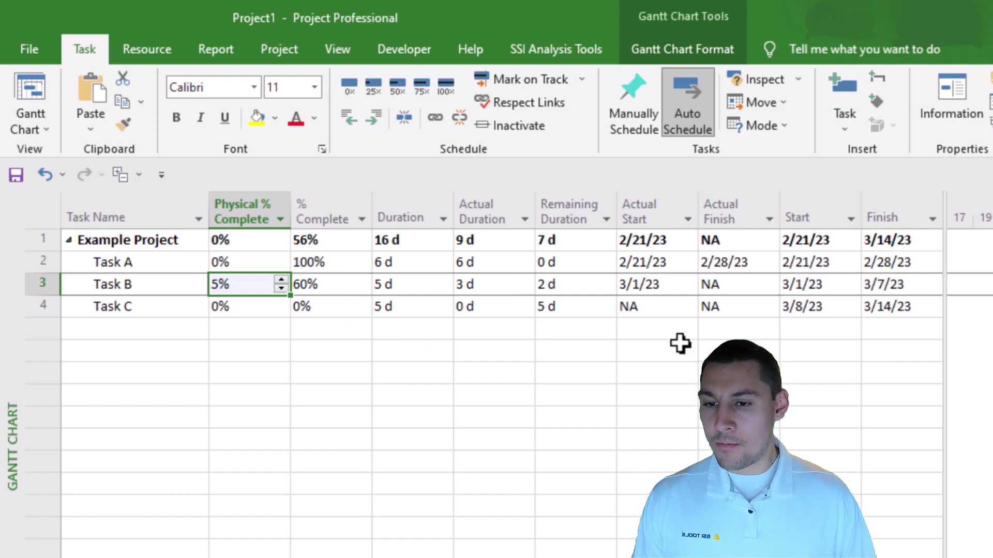
click(898, 286)
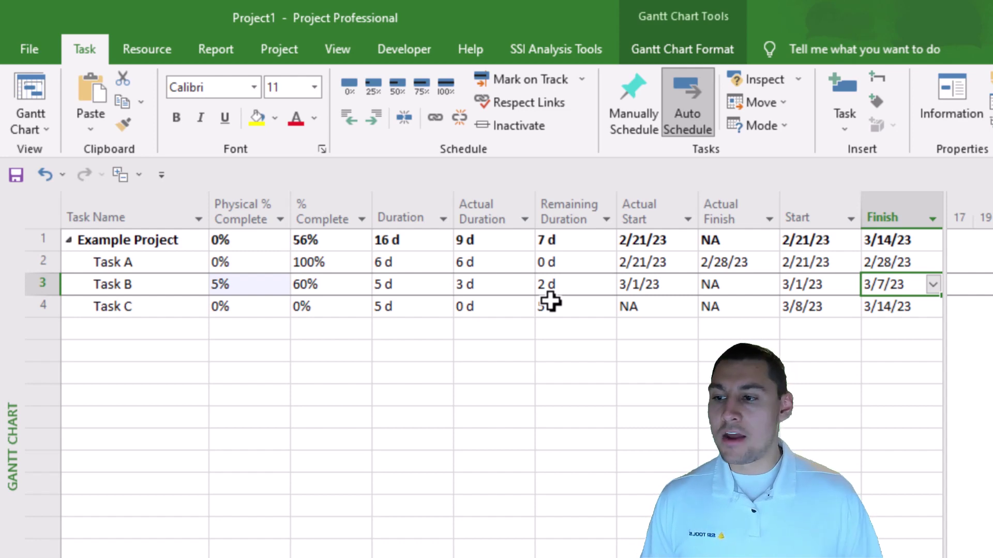
Set Task B's remaining duration to 5 days.
click(569, 287)
click(605, 281)
click(605, 280)
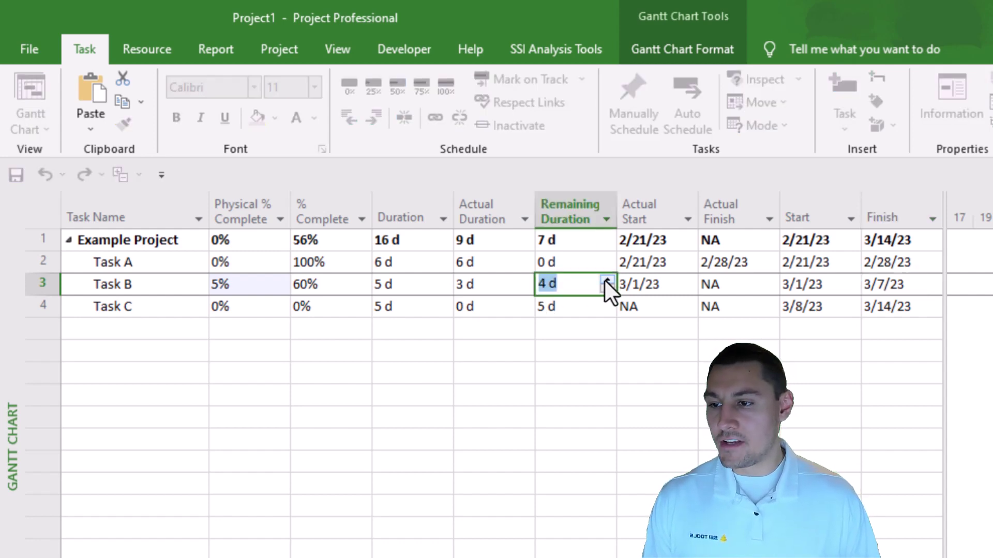
click(605, 280)
click(641, 282)
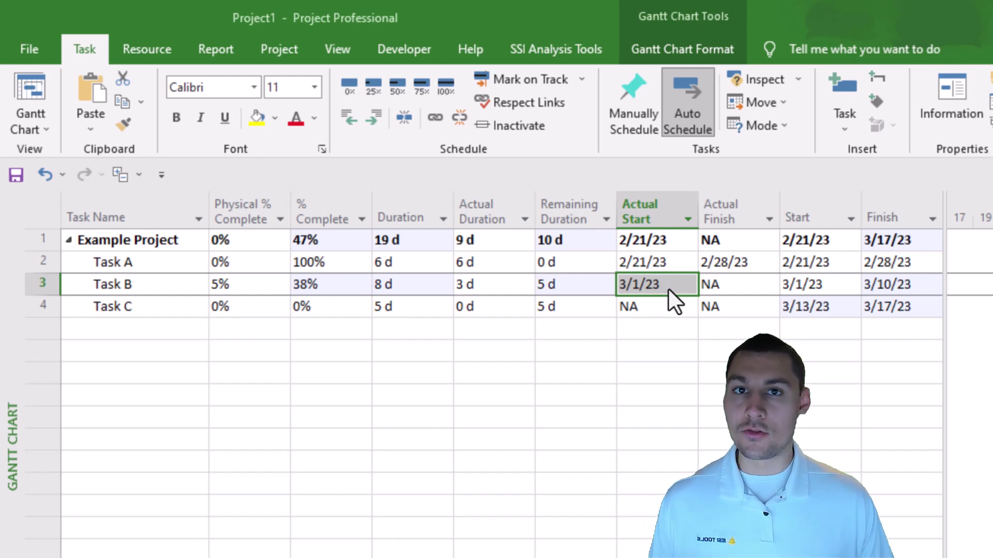
click(654, 287)
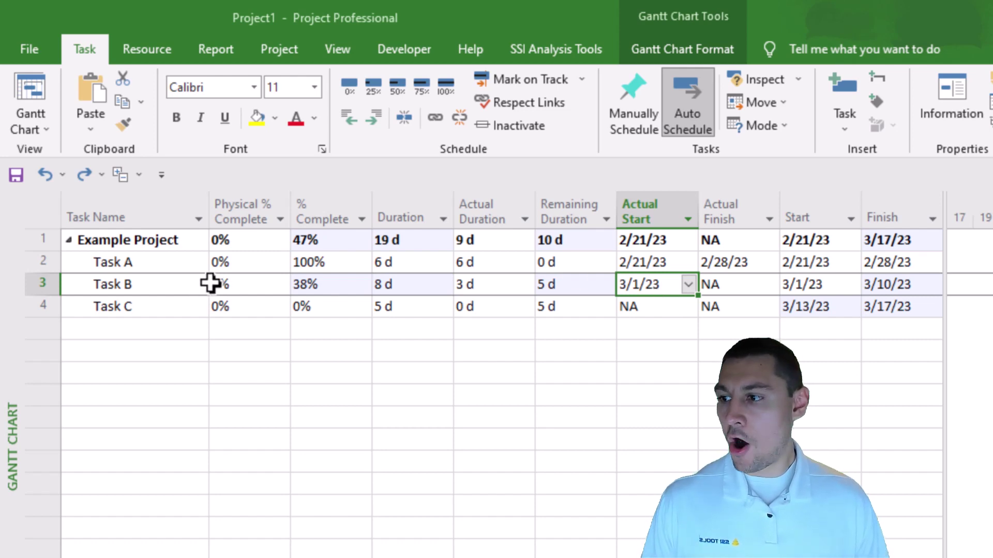
Set Task A's Physical % Complete to 100%.
click(251, 265)
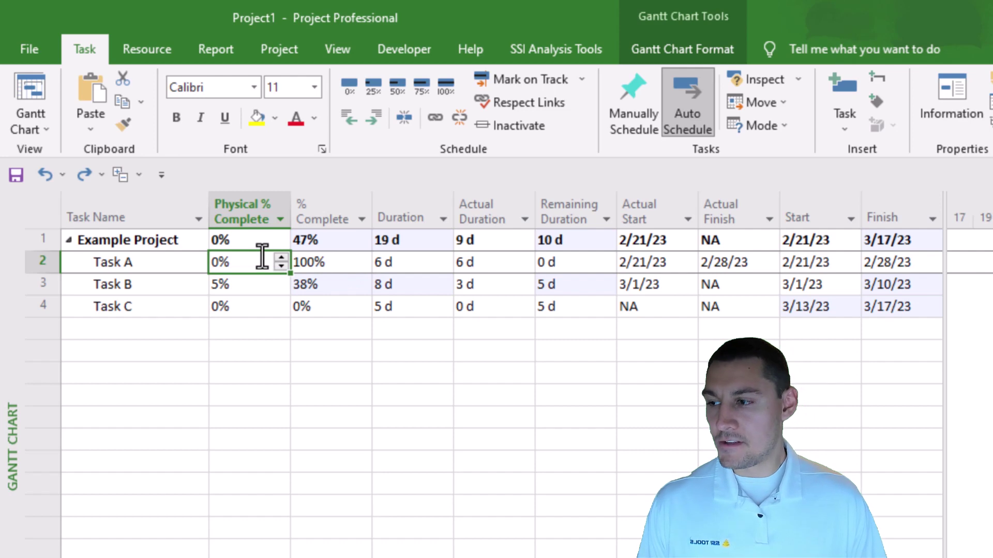
text(100)
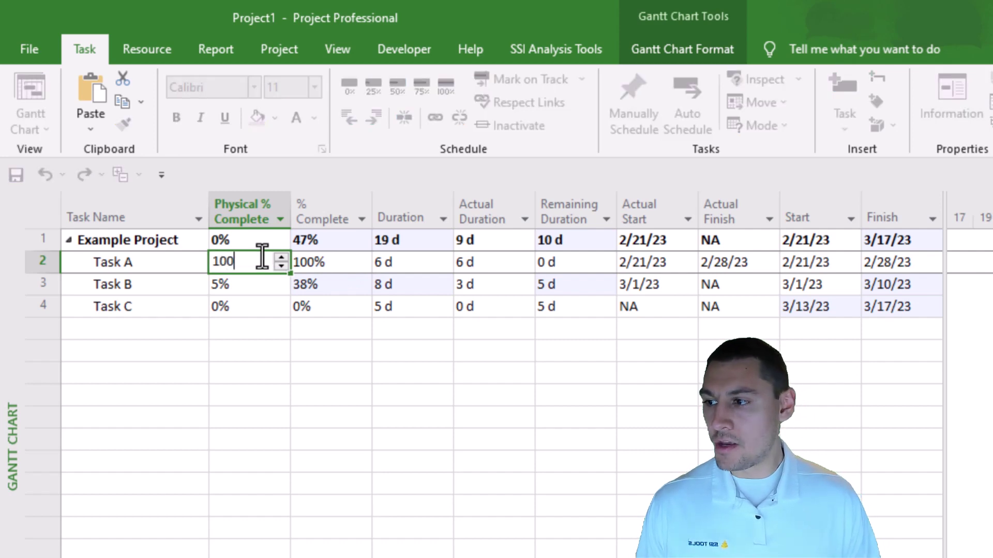
key(Return)
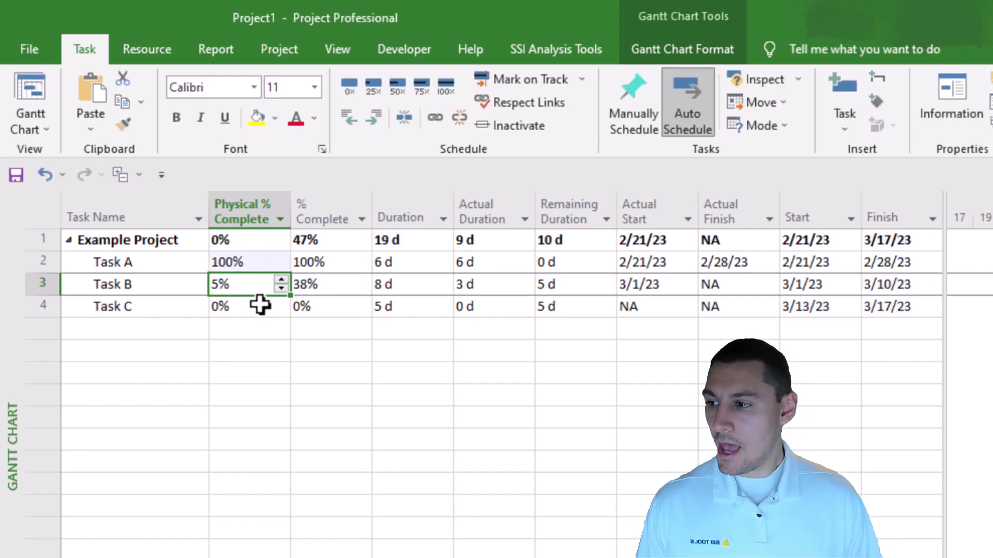
Compare Task C's % Complete with its Physical % Complete and review the whole Physical % Complete column.
click(309, 310)
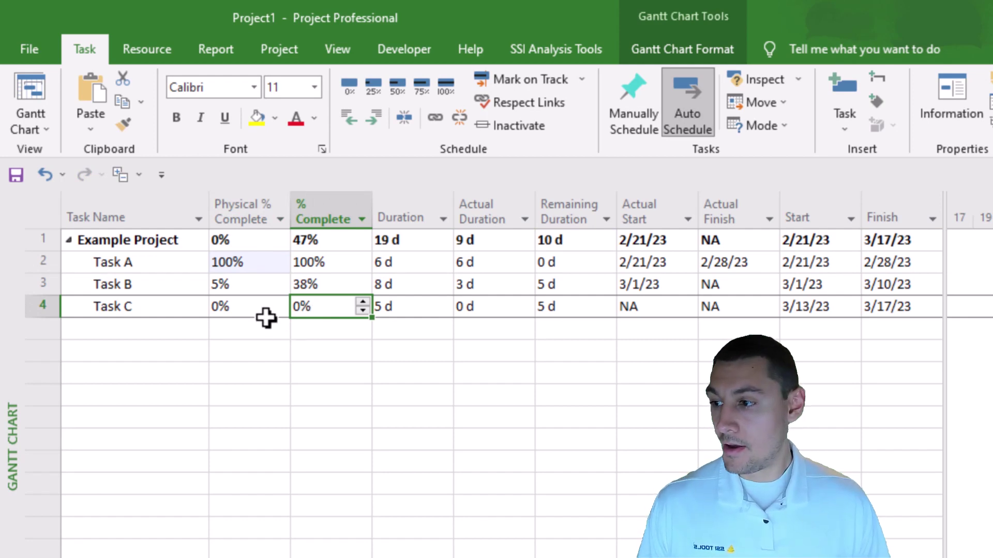
click(254, 306)
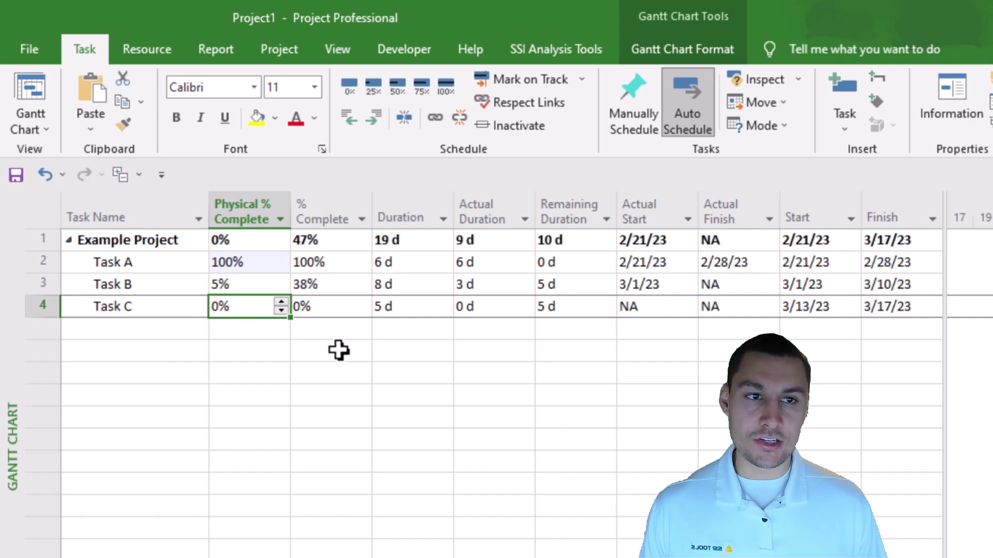
click(261, 308)
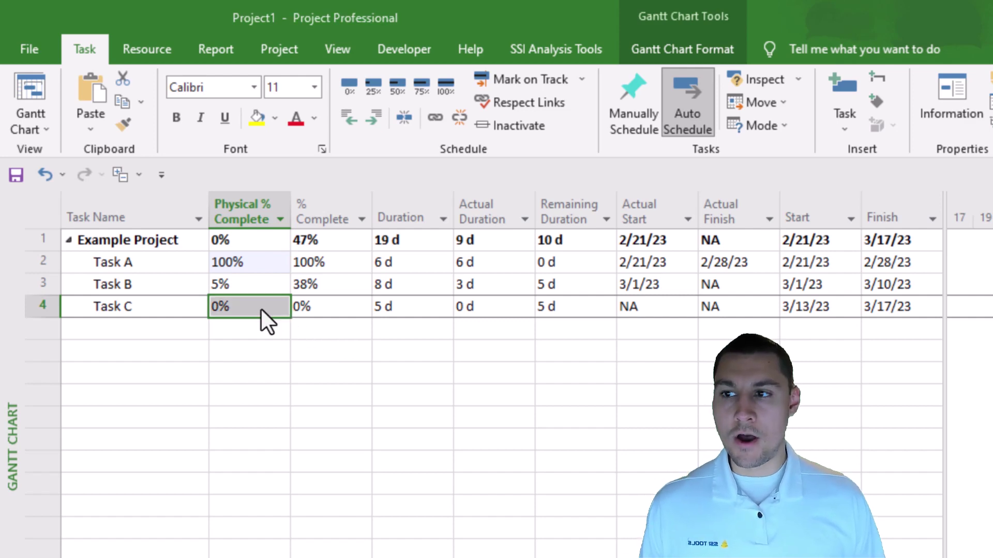
click(245, 209)
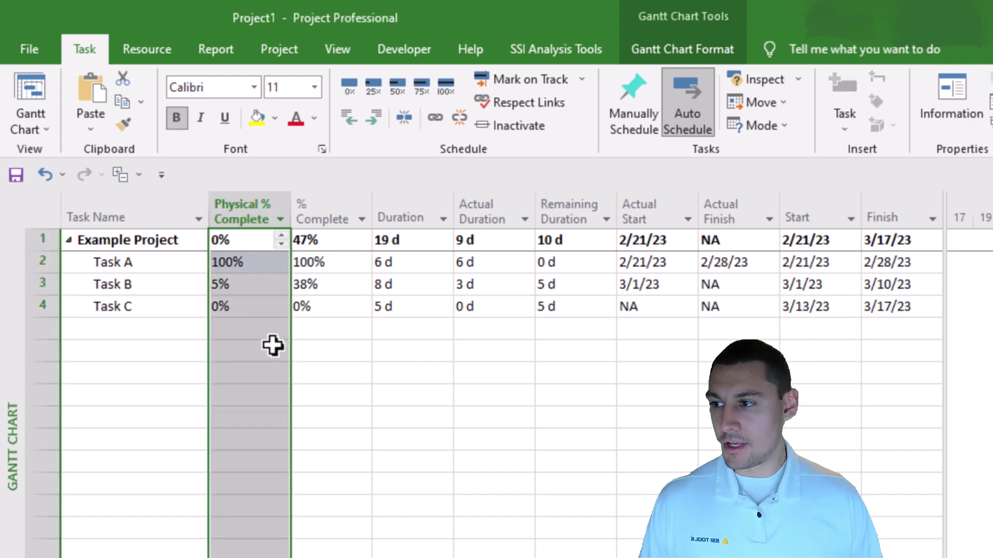